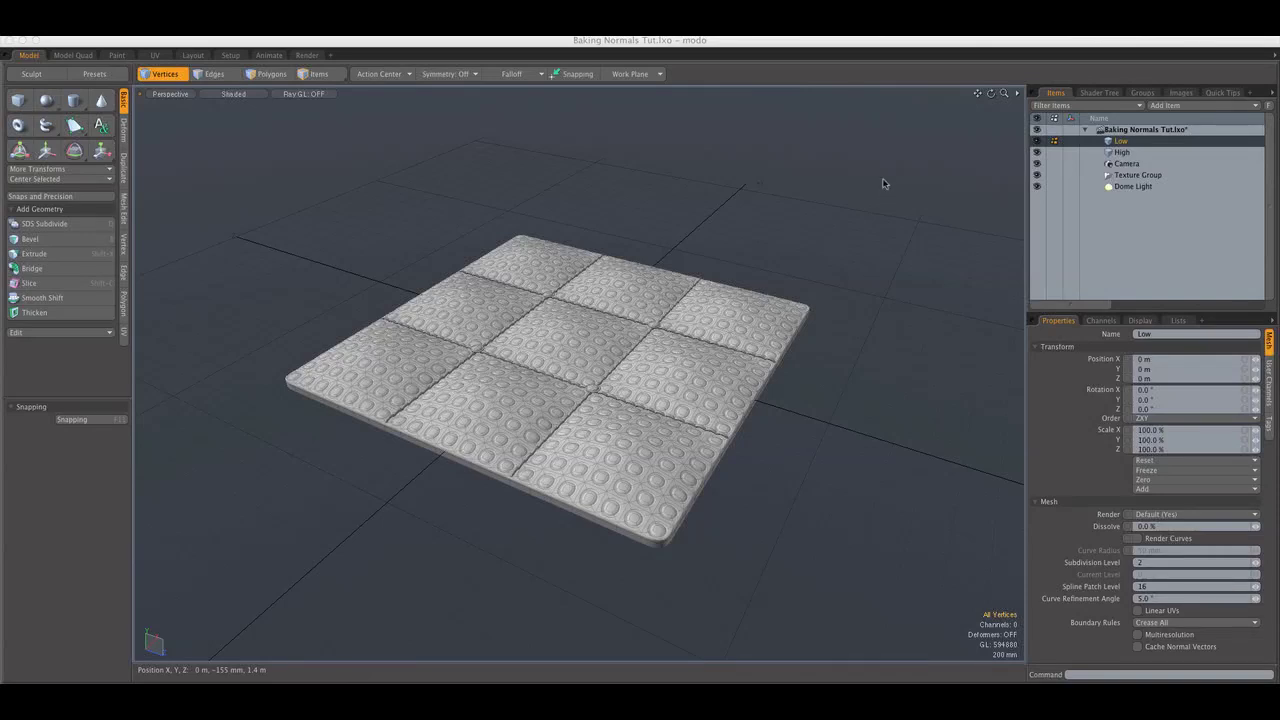
- Toggle the High mesh's visibility to compare the smooth Low mesh with the detailed High mesh
left_click_drag(651, 400, 643, 397, "alt")
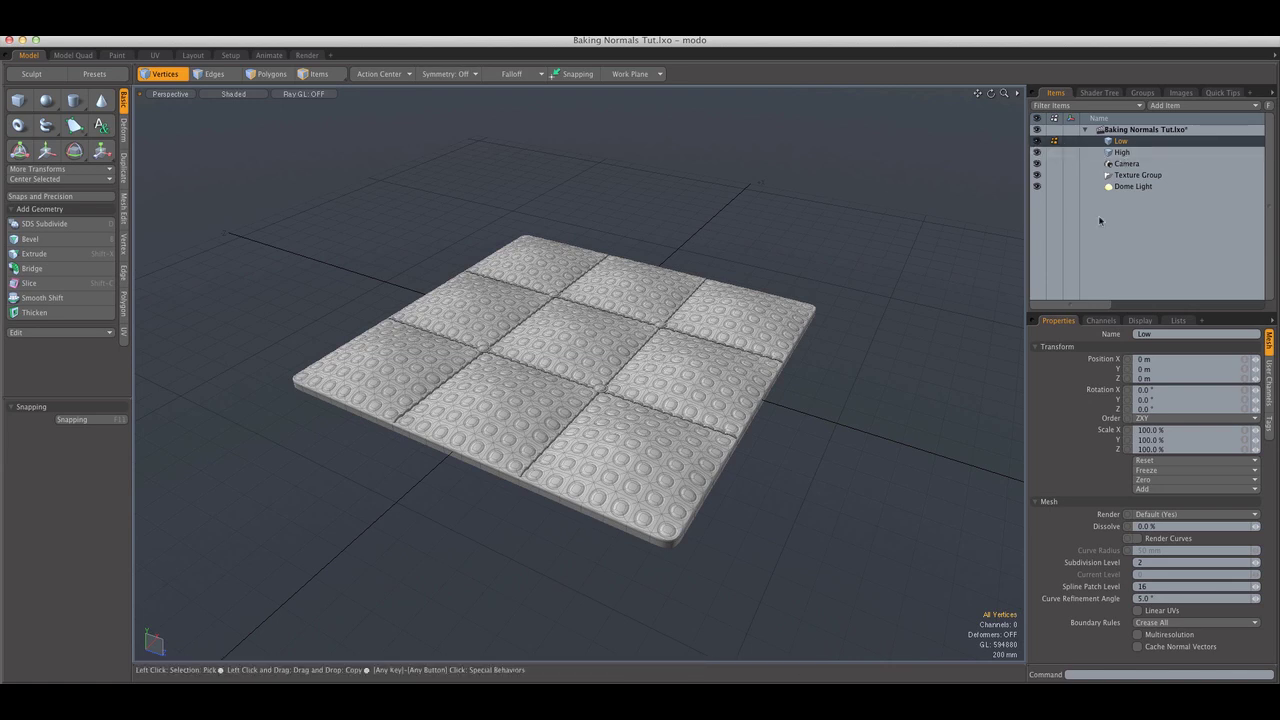
left_click(1037, 153)
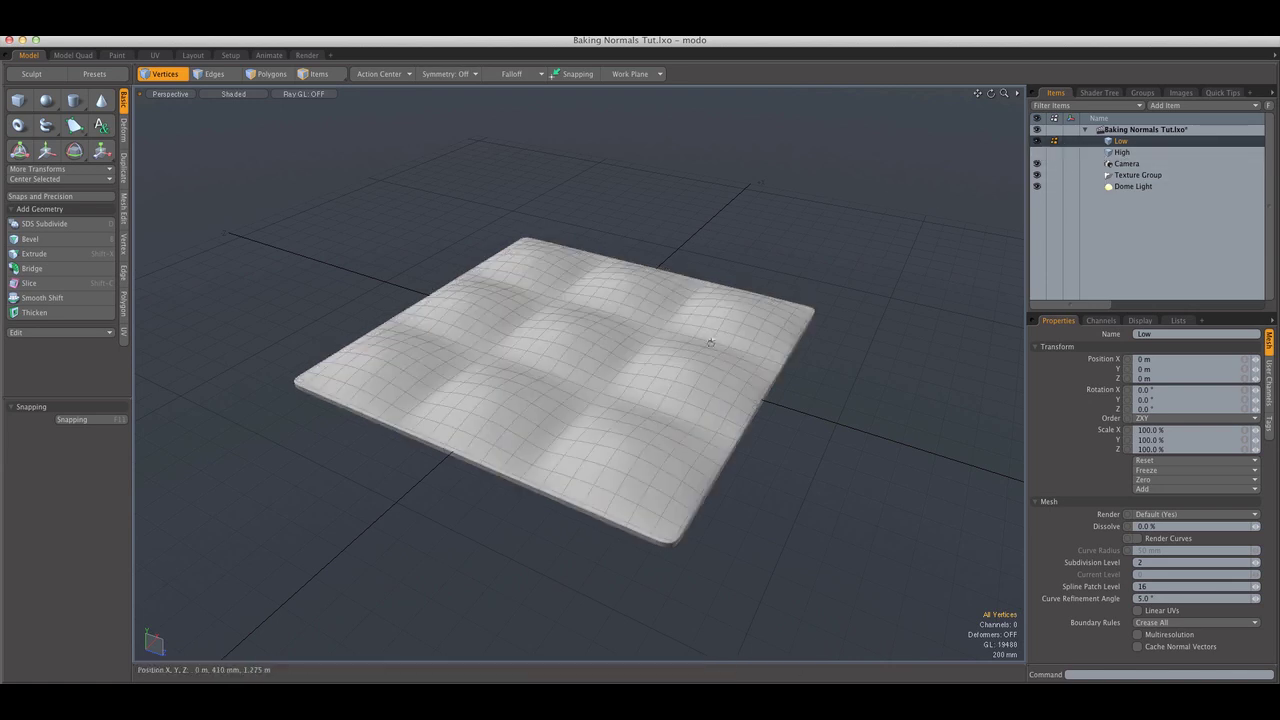
left_click_drag(700, 340, 475, 335, "alt")
left_click(1037, 152)
scroll(624, 385, "up", 2)
scroll(643, 380, "down", 2)
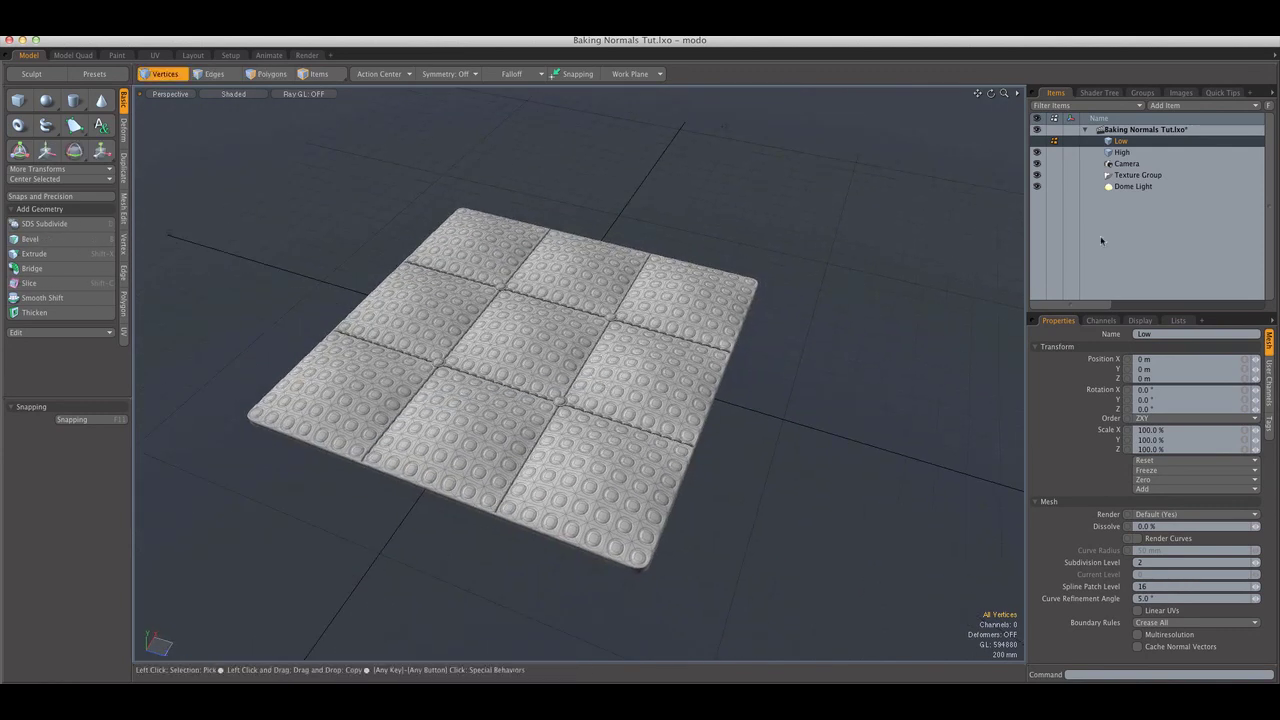
left_click(1037, 152)
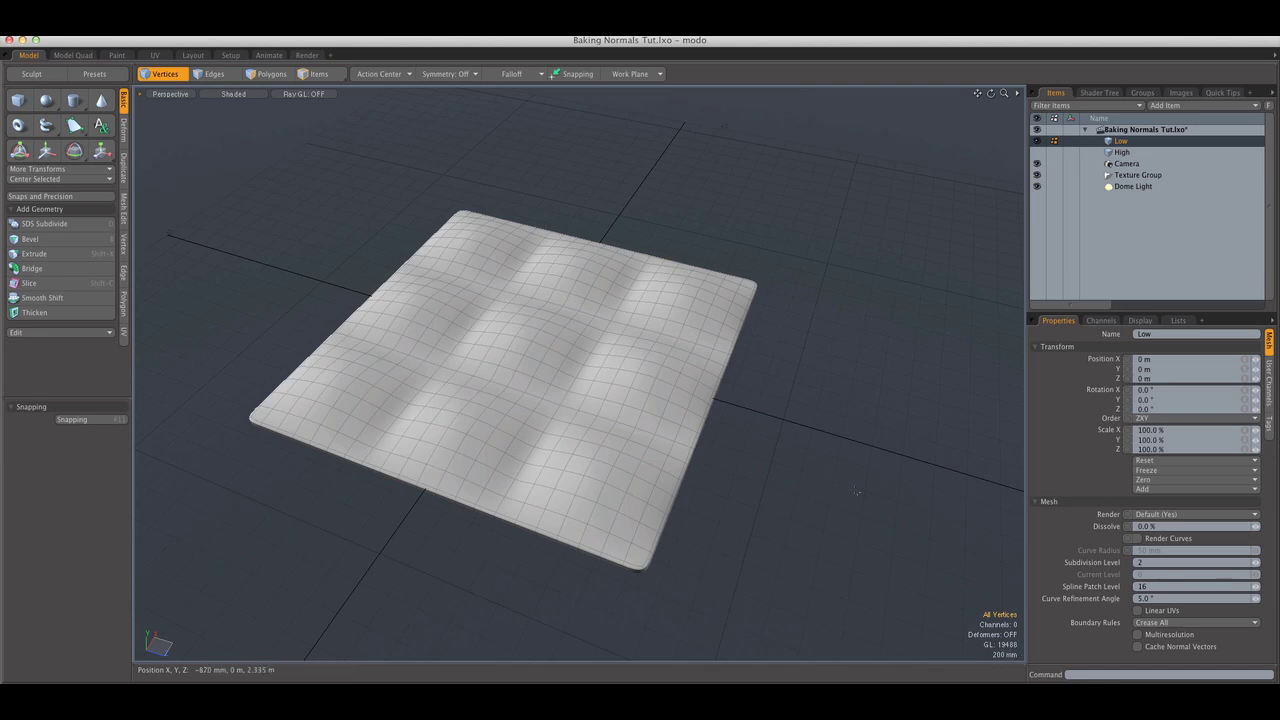
left_click(1037, 141)
left_click(1037, 152)
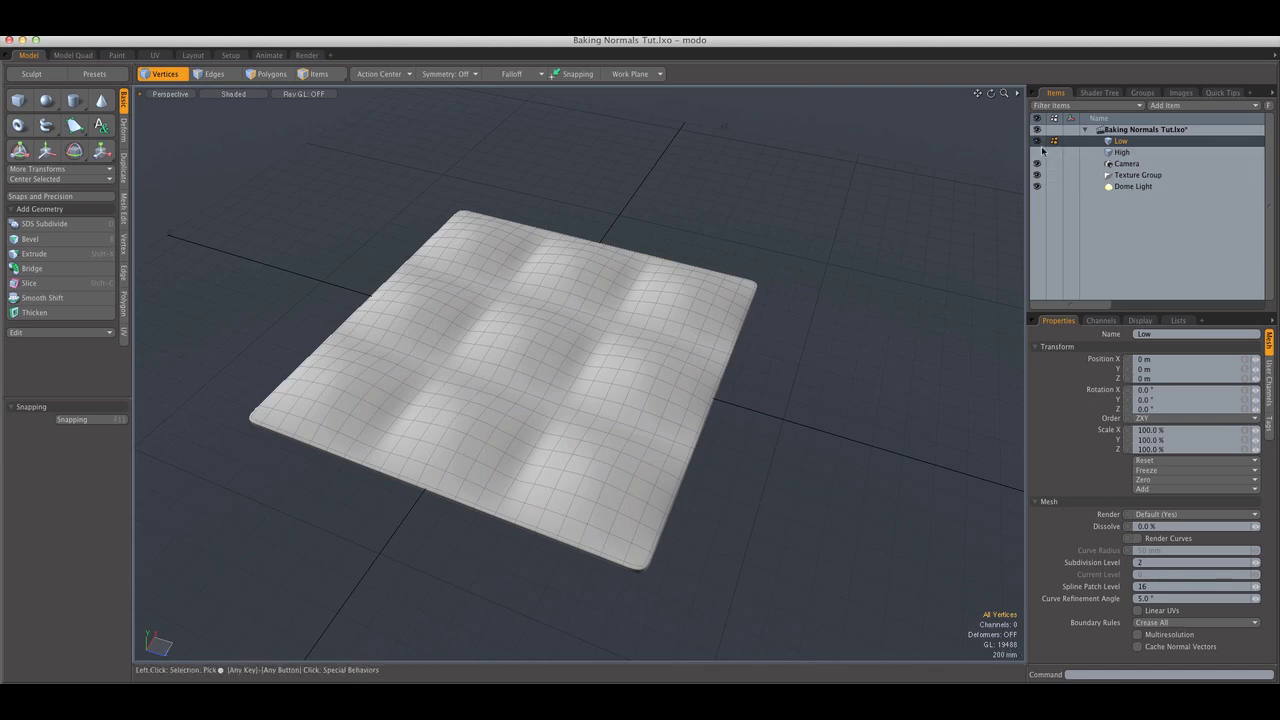
- Make High the active item in Polygons mode and orbit around the tiled slab
left_click(1124, 152)
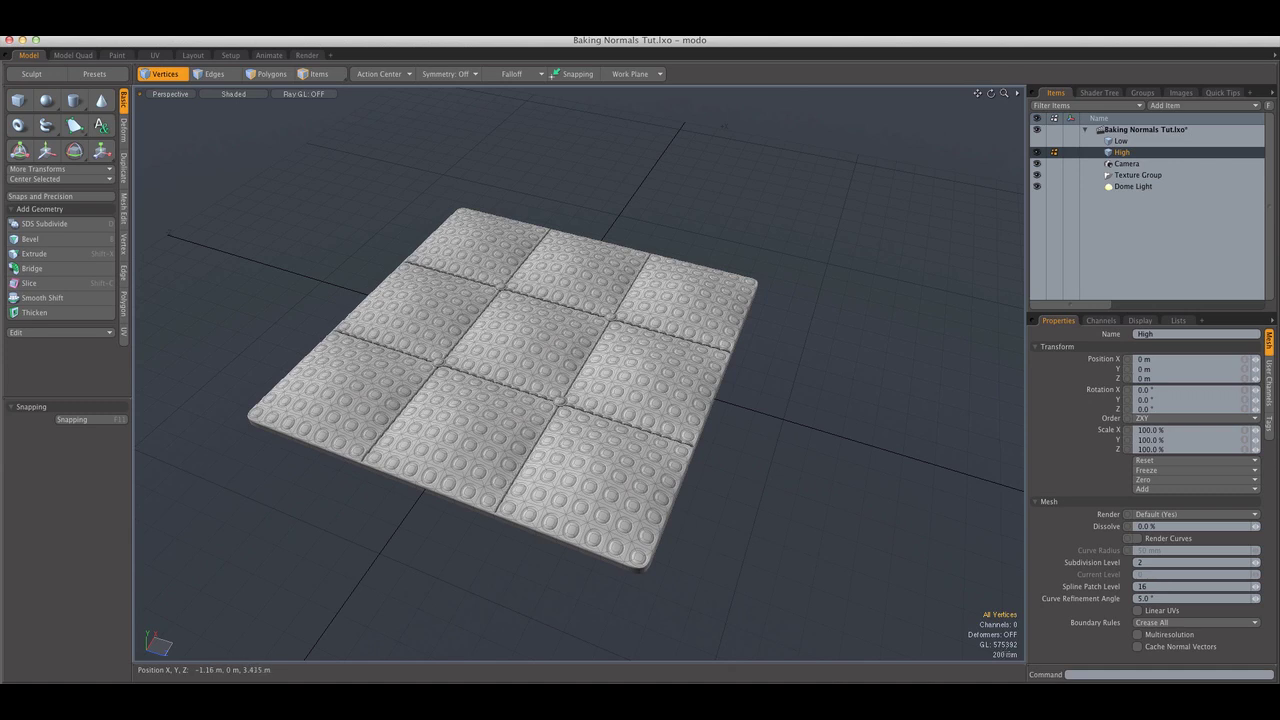
left_click_drag(727, 444, 697, 472, "alt+shift")
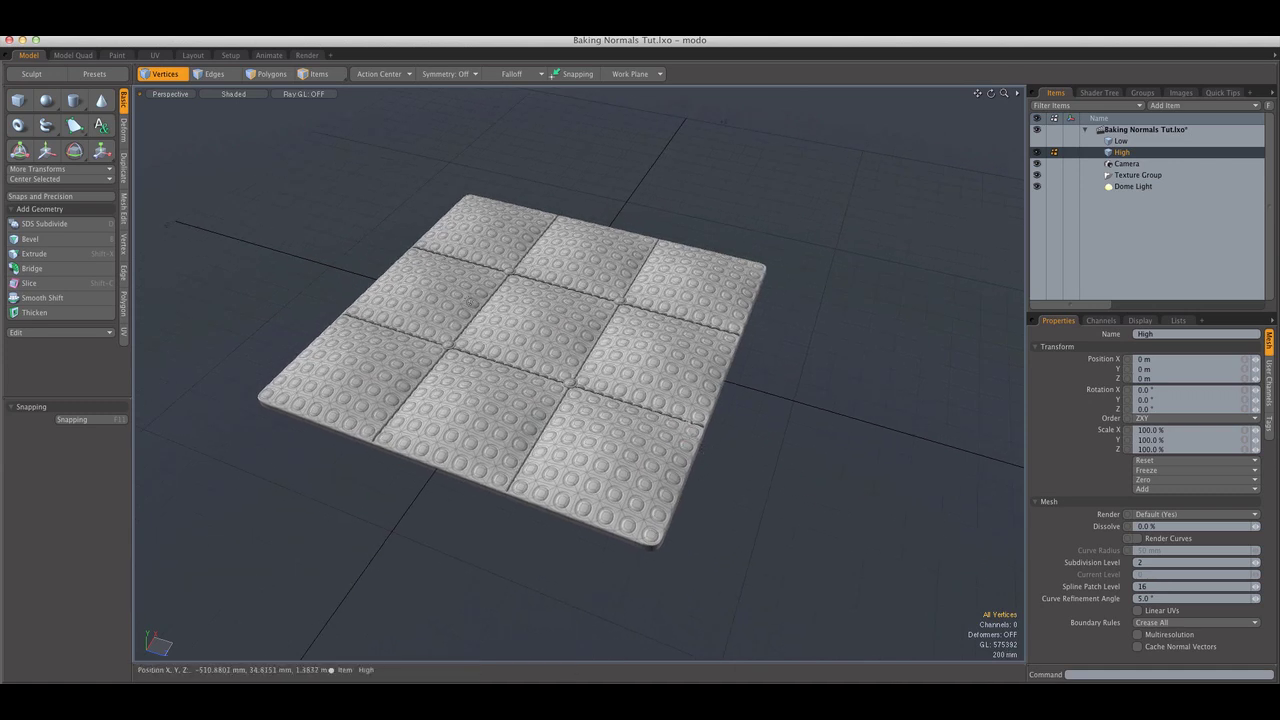
left_click(270, 73)
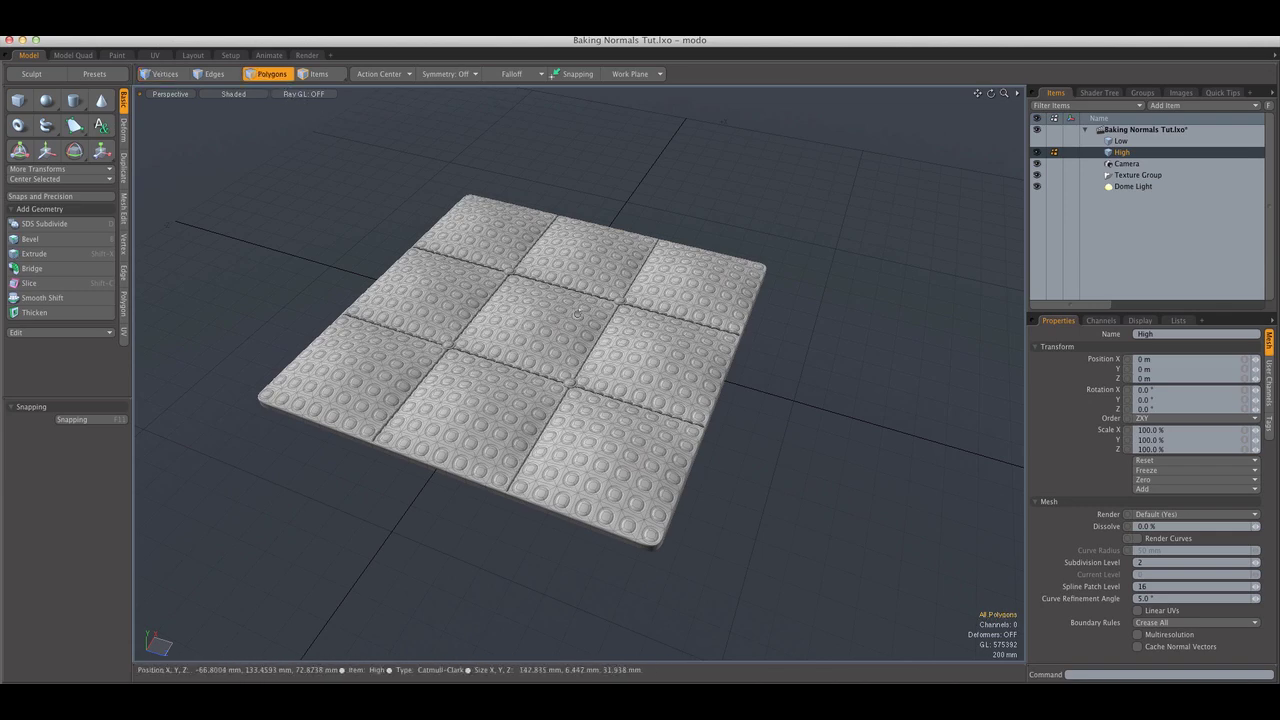
left_click_drag(470, 300, 600, 321, "alt")
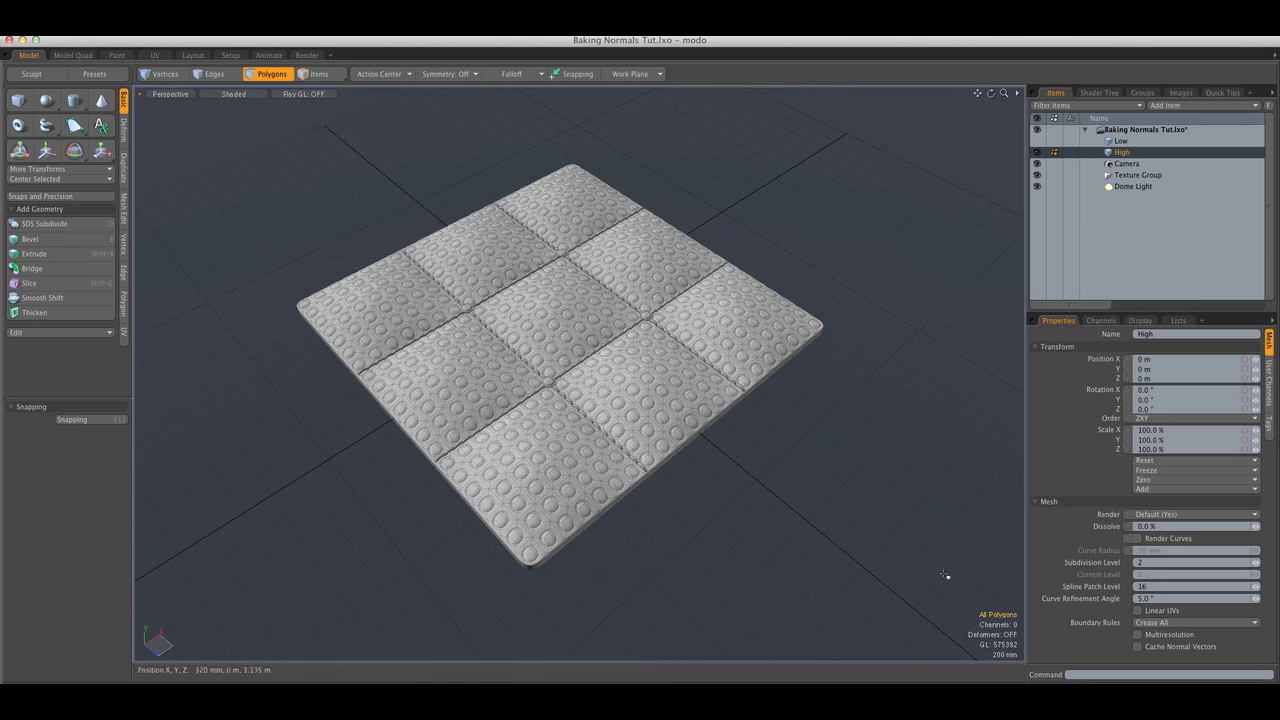
left_click_drag(773, 525, 923, 600, "alt")
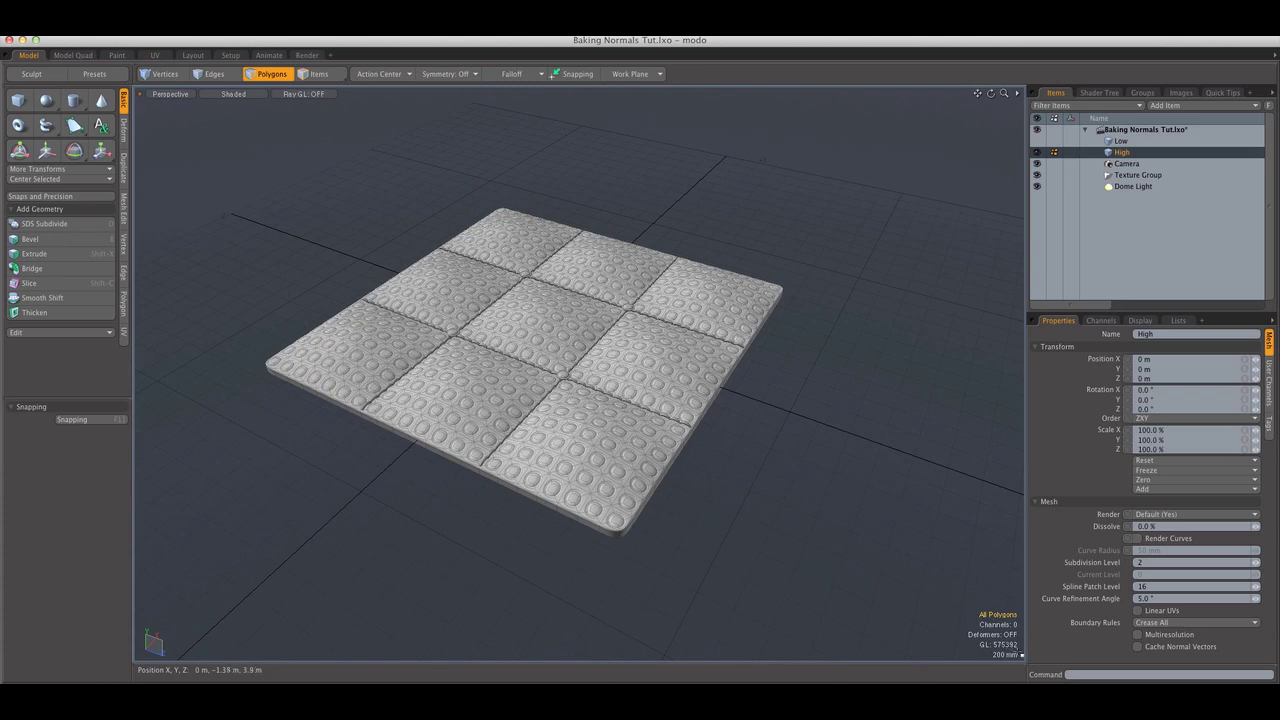
key("alt")
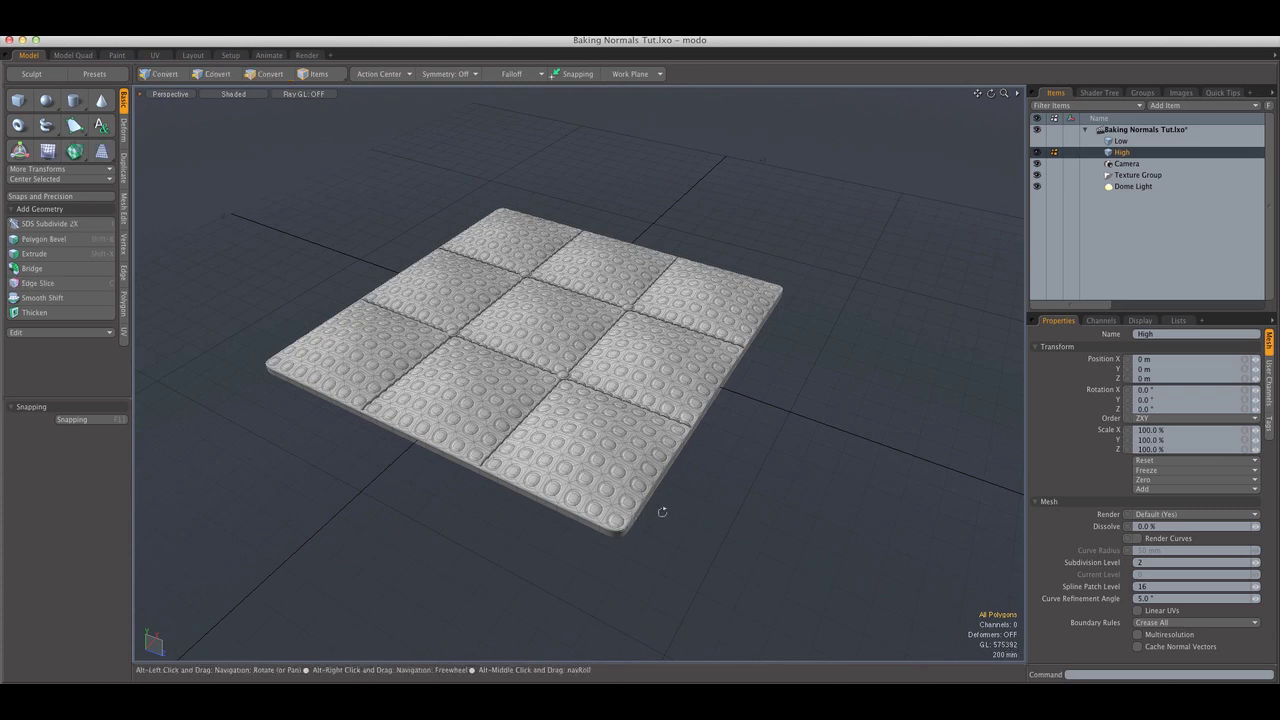
left_click_drag(661, 510, 634, 506, "alt")
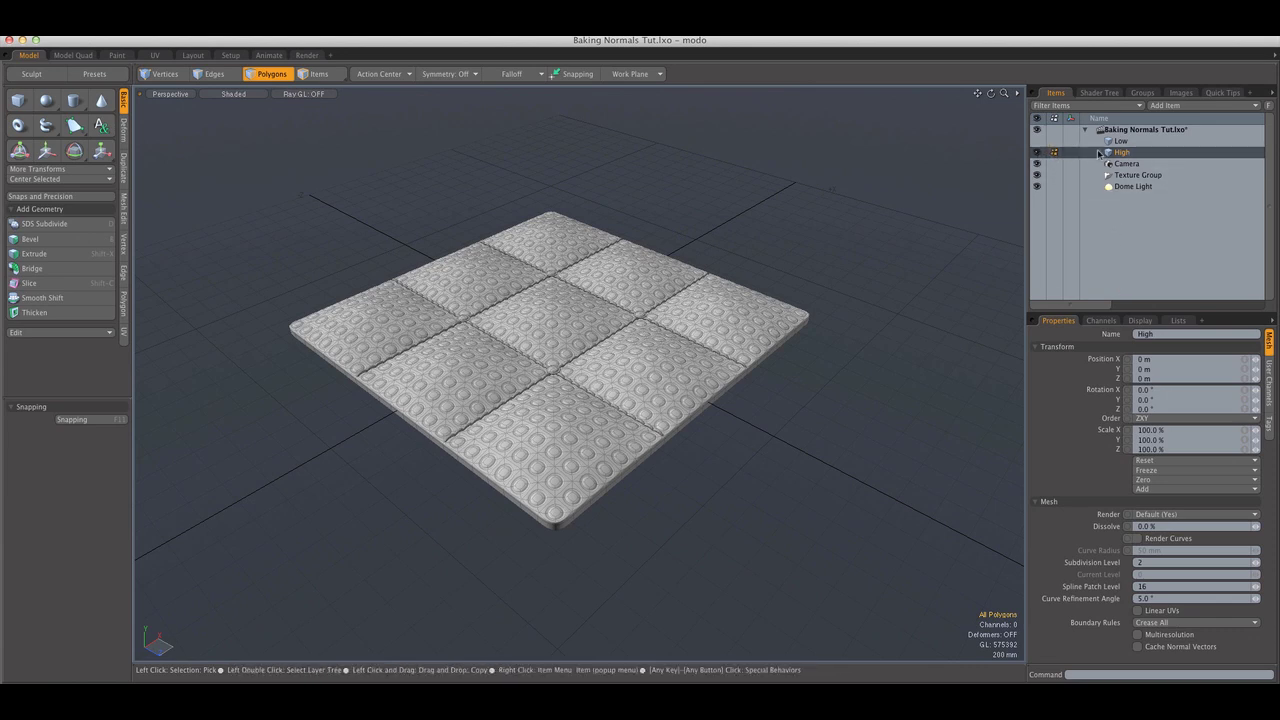
- Alternate Low and High visibility and selection while orbiting, ending in Polygons mode
left_click(1054, 141)
left_click(1037, 141)
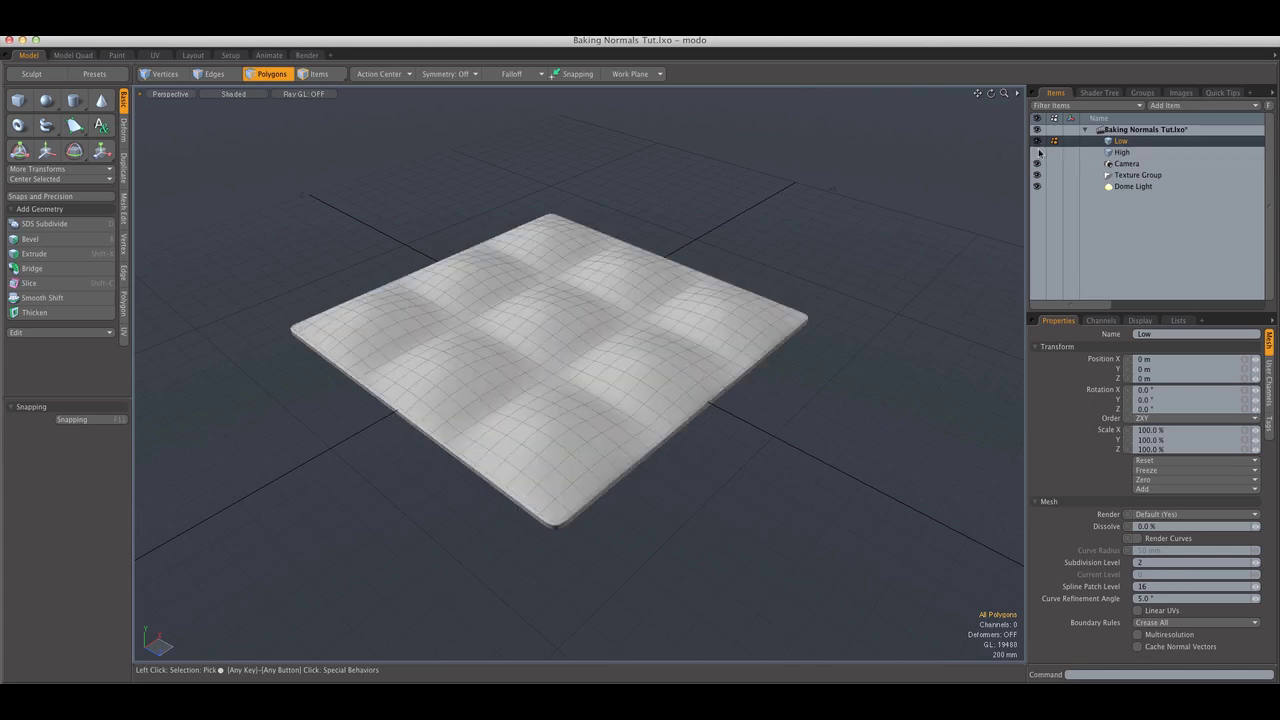
left_click(1090, 152)
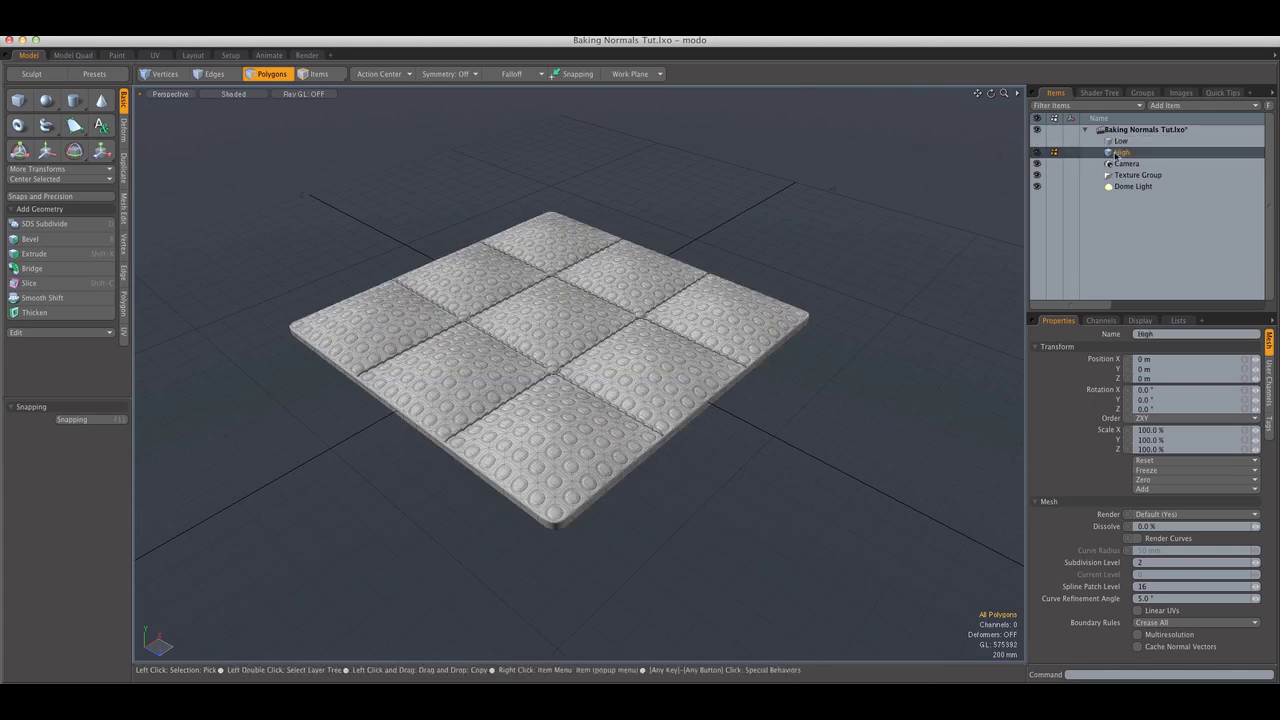
left_click_drag(751, 299, 714, 316, "alt")
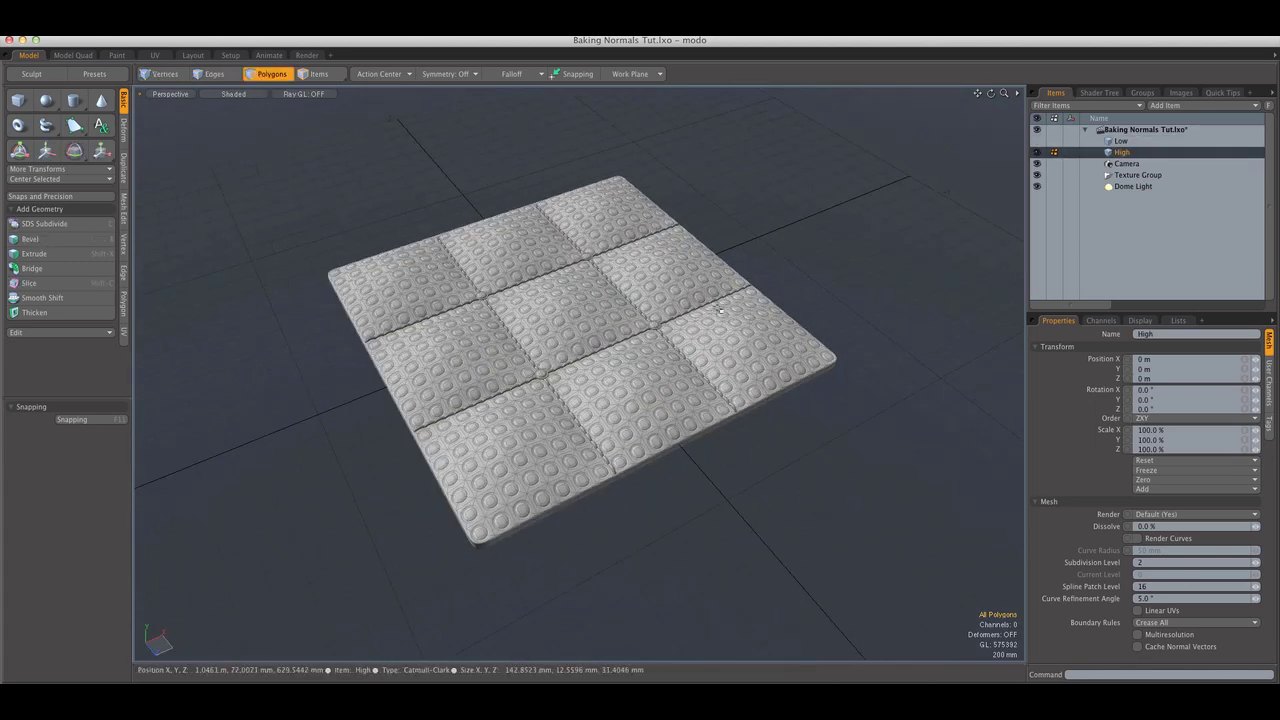
left_click(1037, 141)
left_click(1120, 141)
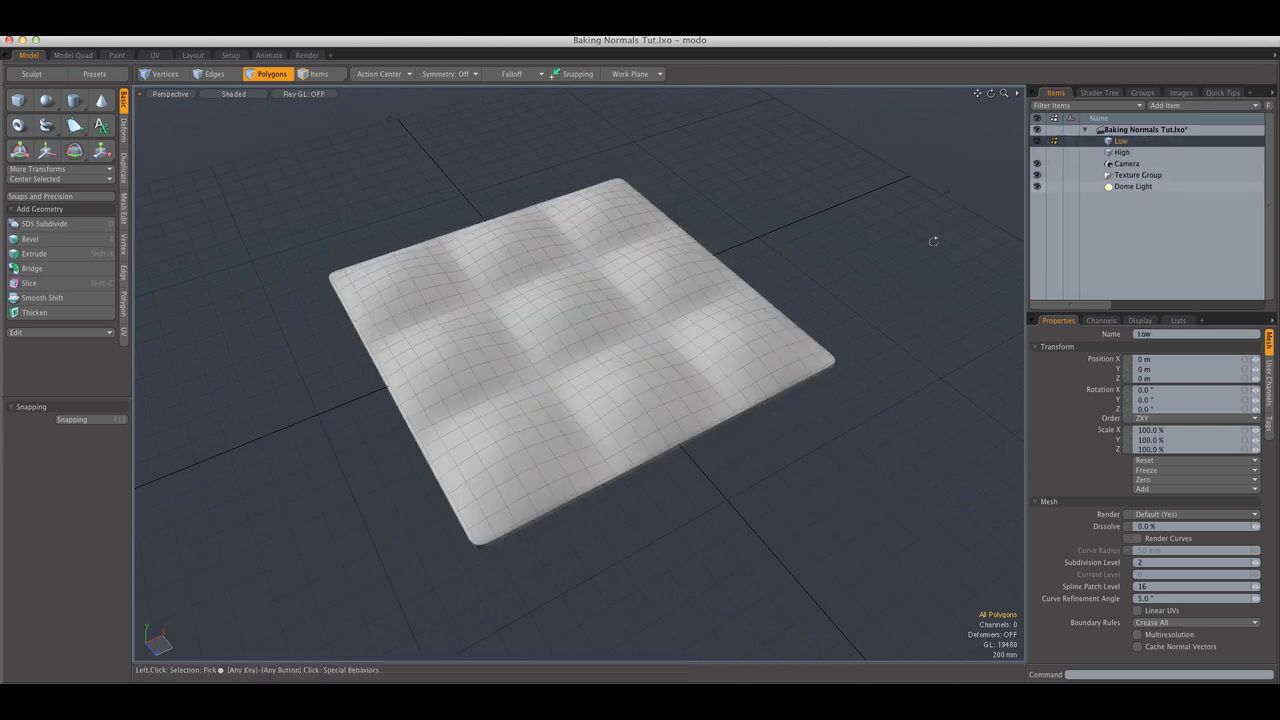
left_click_drag(886, 266, 443, 366, "alt")
left_click_drag(587, 377, 537, 366, "alt")
key("3")
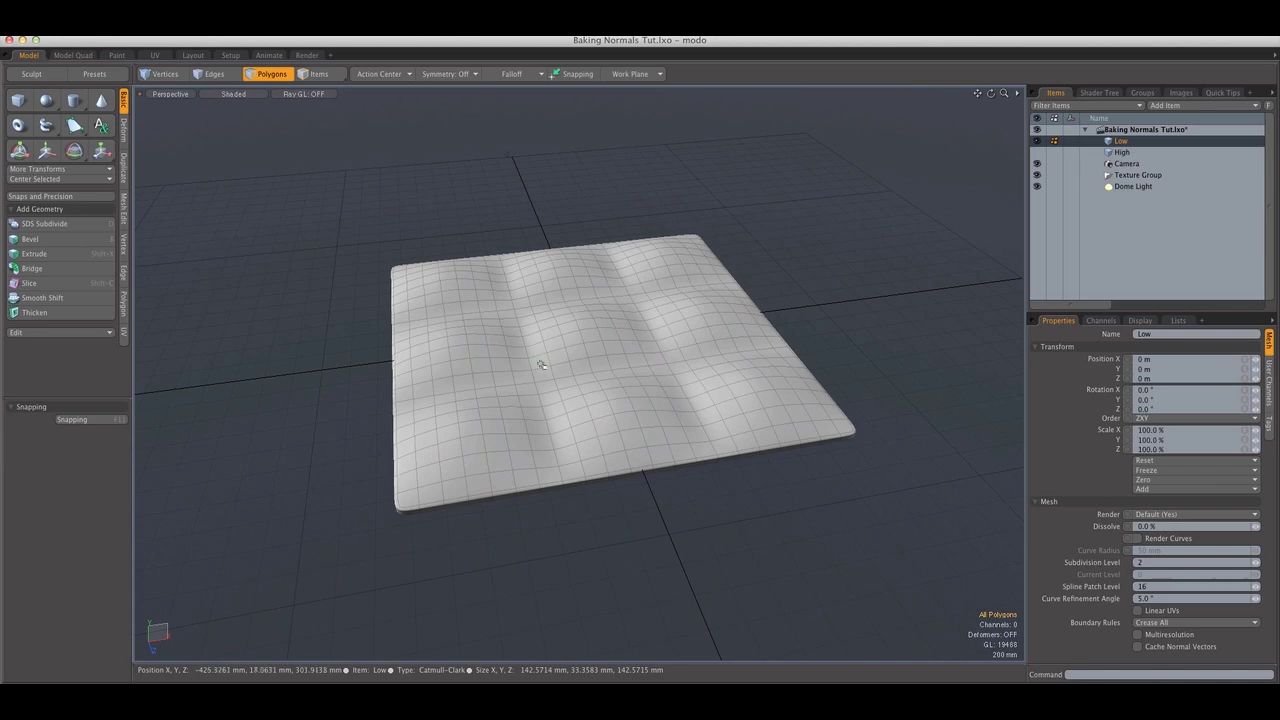
- Show the High mesh again and orbit the plate until it faces the camera squarely
left_click(1037, 152)
left_click_drag(820, 237, 786, 289, "alt")
key("3")
left_click_drag(545, 315, 600, 328, "alt")
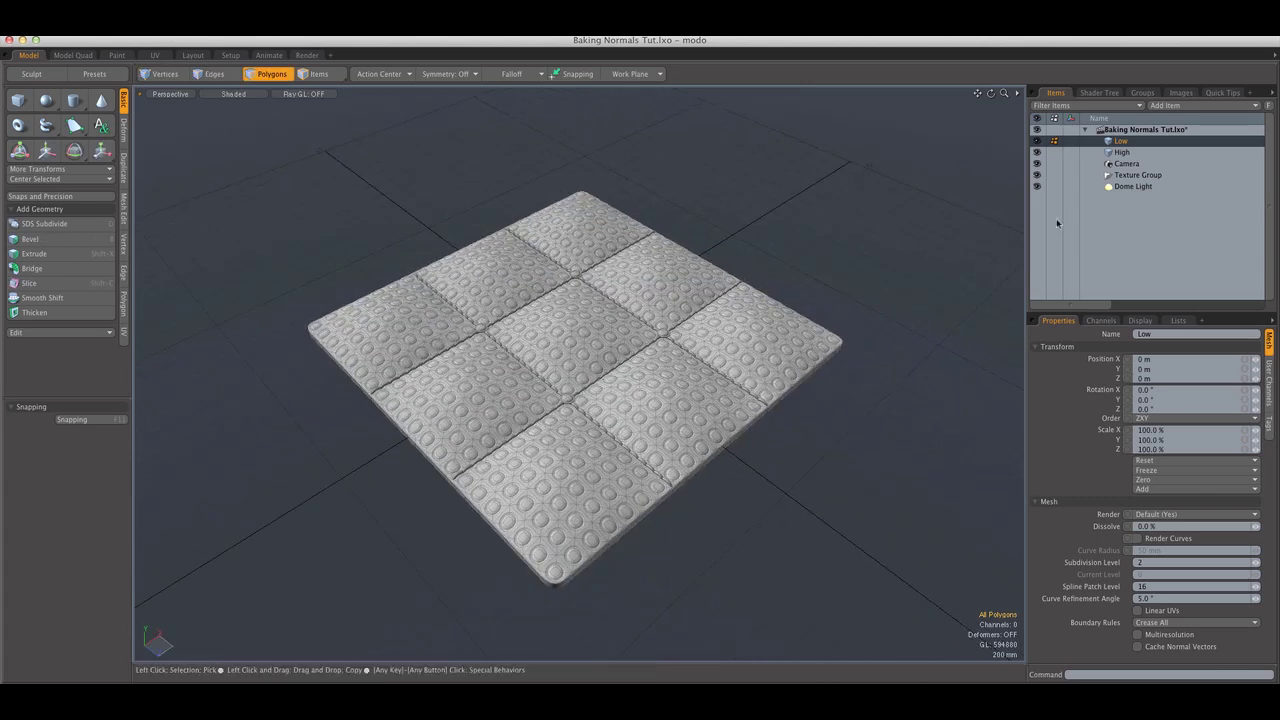
left_click_drag(730, 285, 705, 298, "alt")
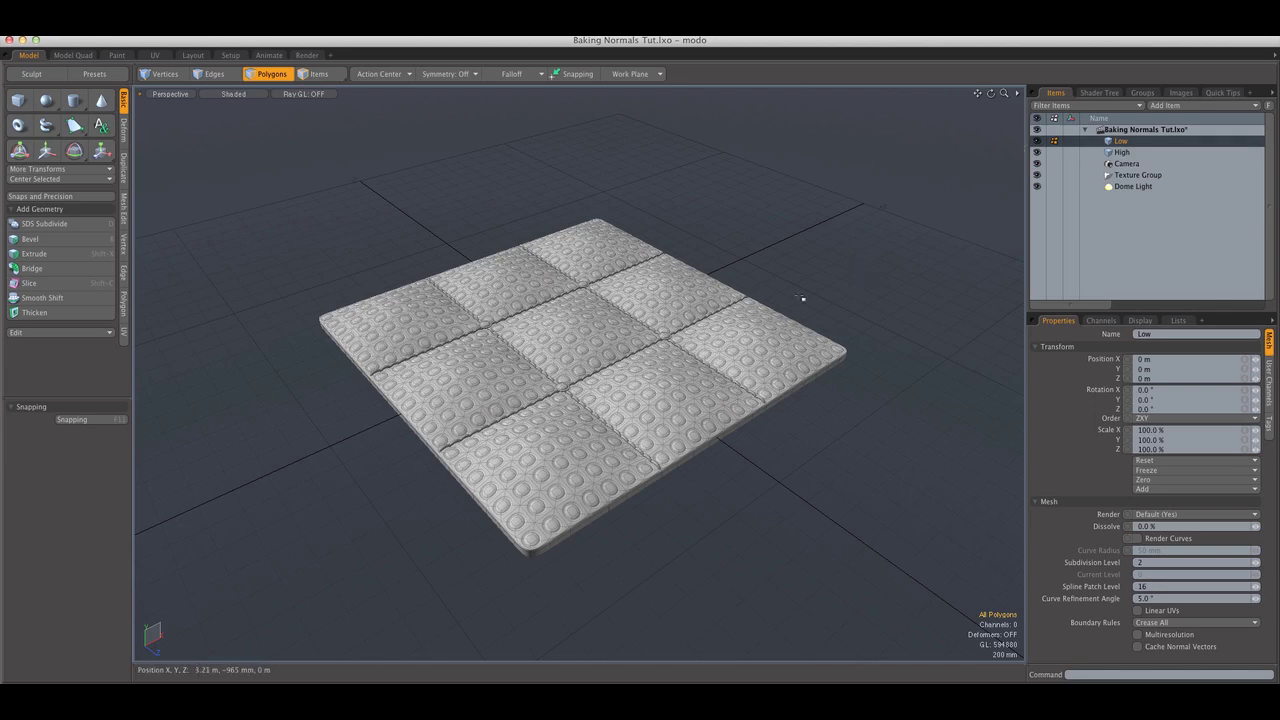
left_click_drag(669, 321, 740, 330, "alt")
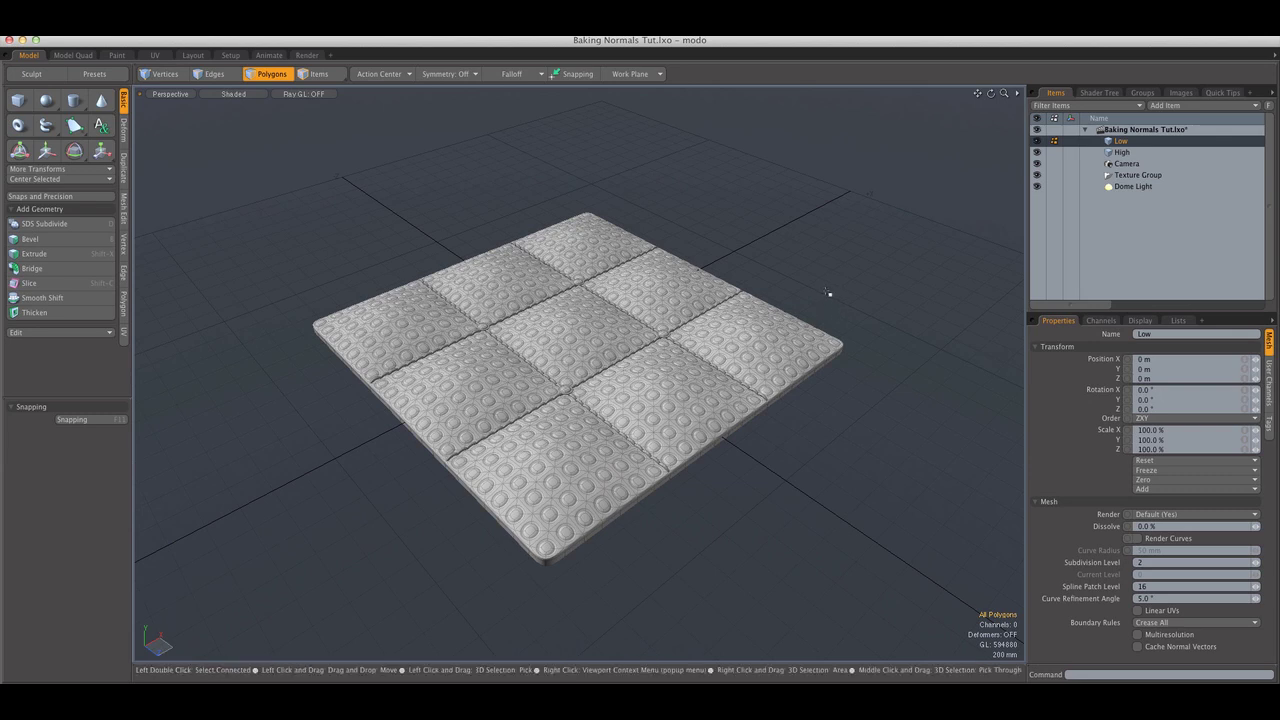
left_click_drag(829, 293, 750, 297, "alt")
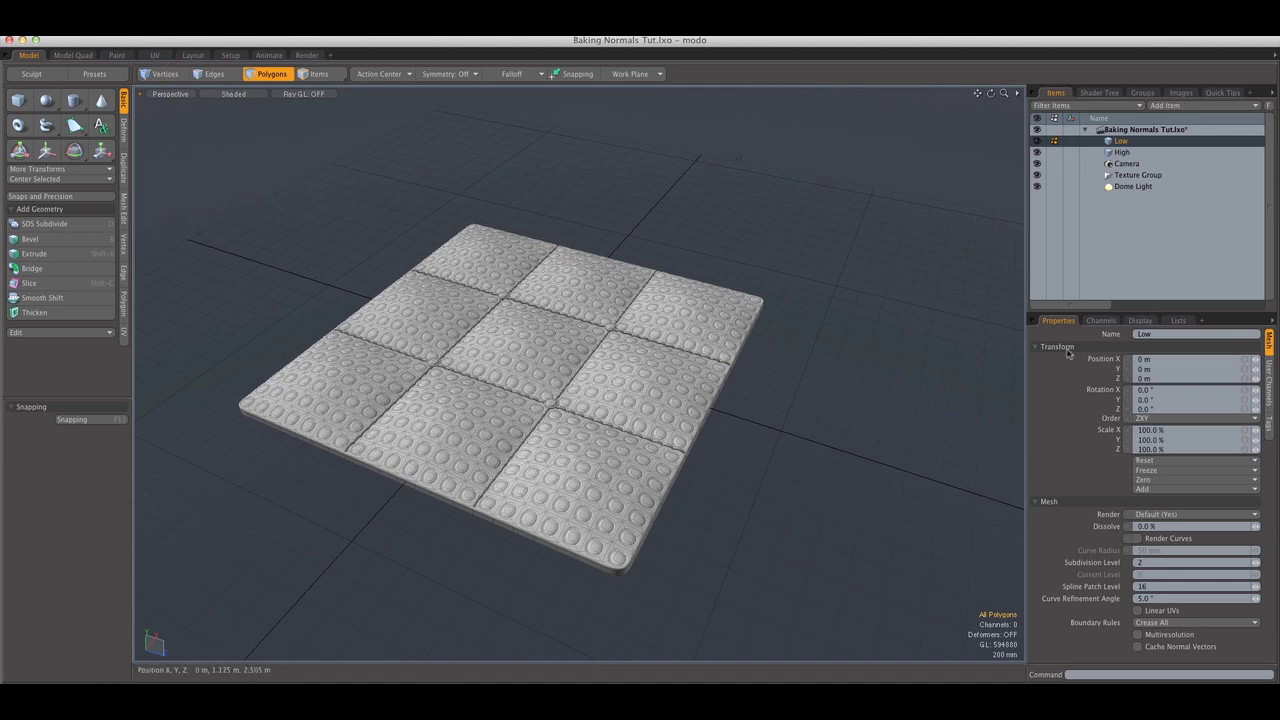
- Select the Low UV map in the vertex map lists and switch to the UV layout
left_click(1177, 321)
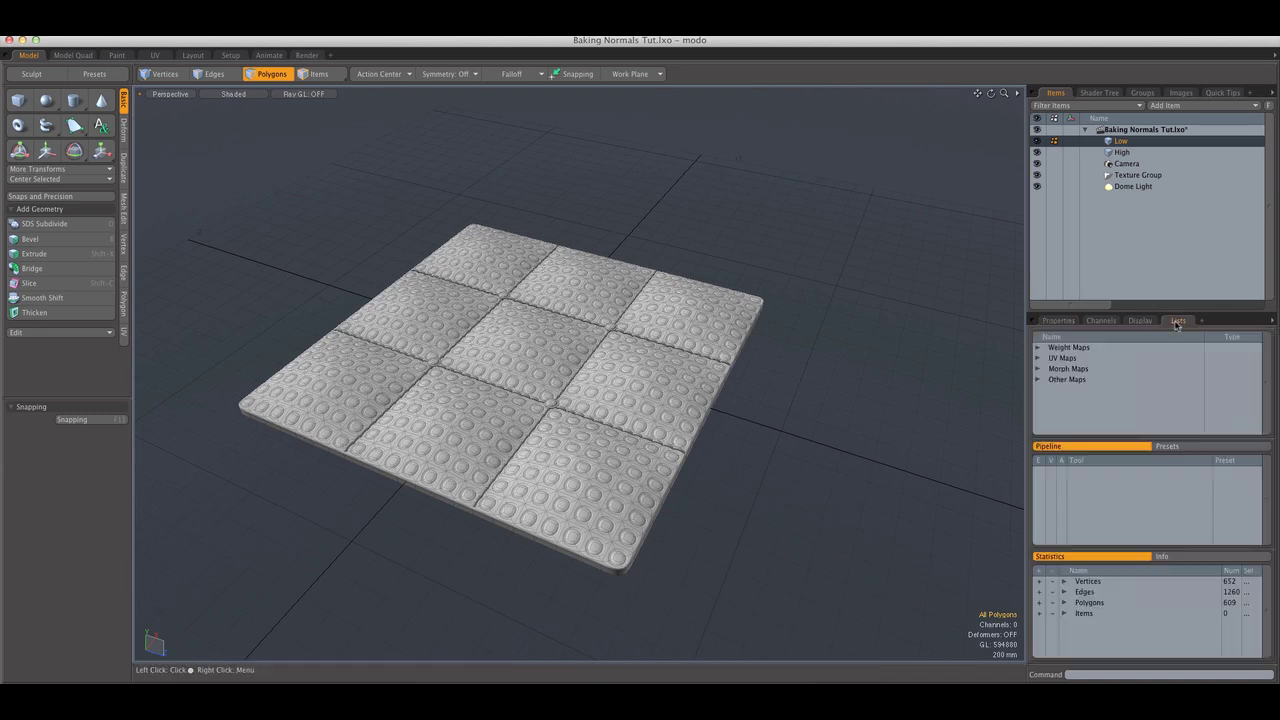
left_click(1037, 358)
left_click(1068, 370)
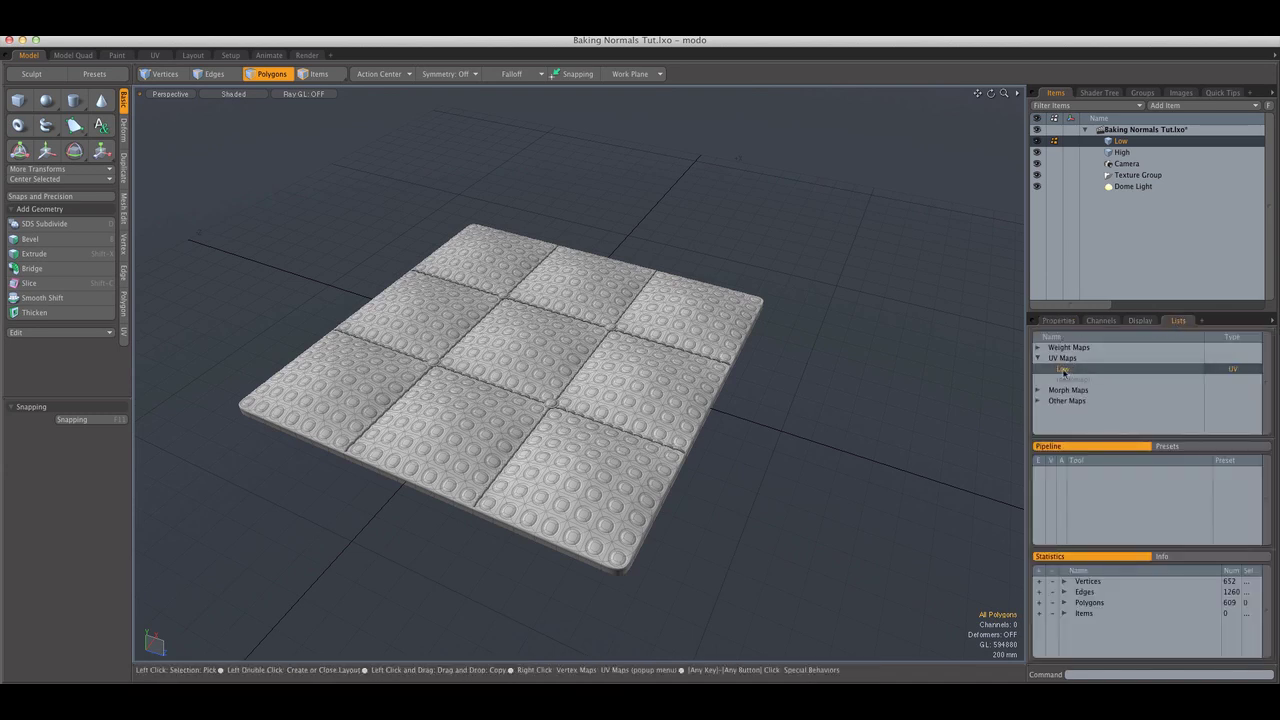
left_click(155, 55)
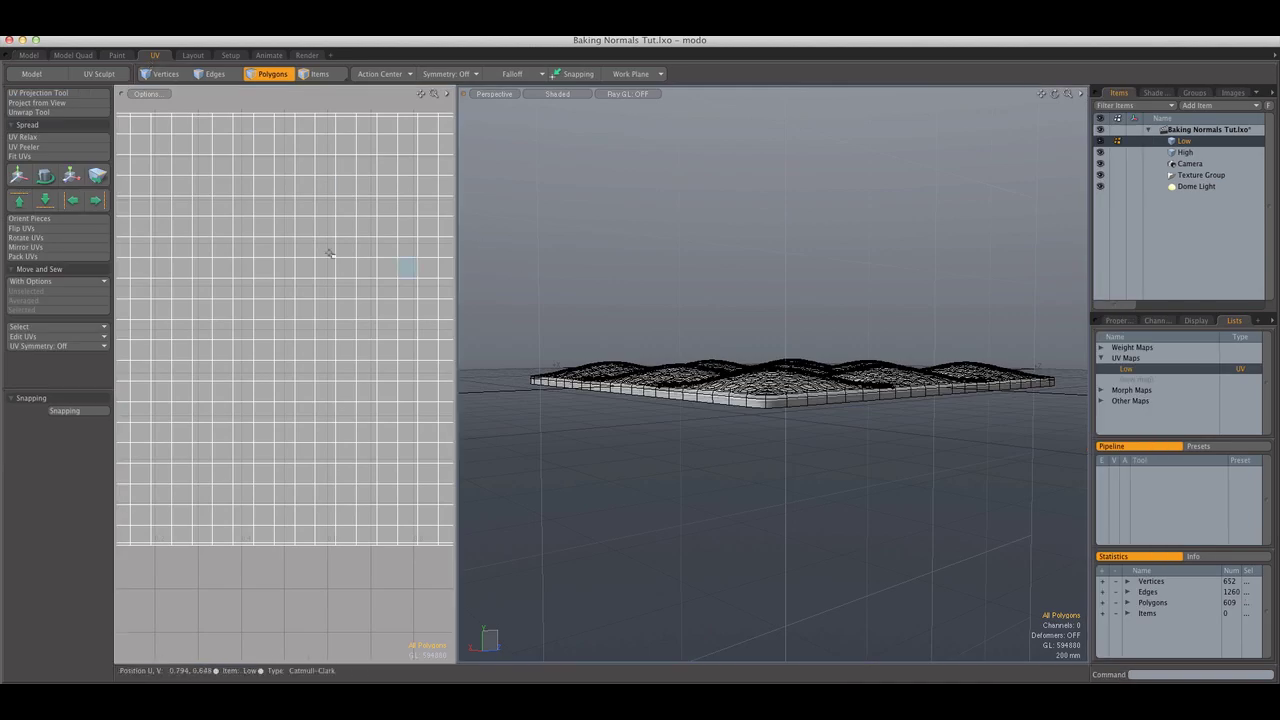
scroll(284, 263, "down", 3)
left_click_drag(500, 300, 700, 382, "alt")
- Make the Low mesh the active item so its wireframe and UV grid appear
left_click(1186, 152)
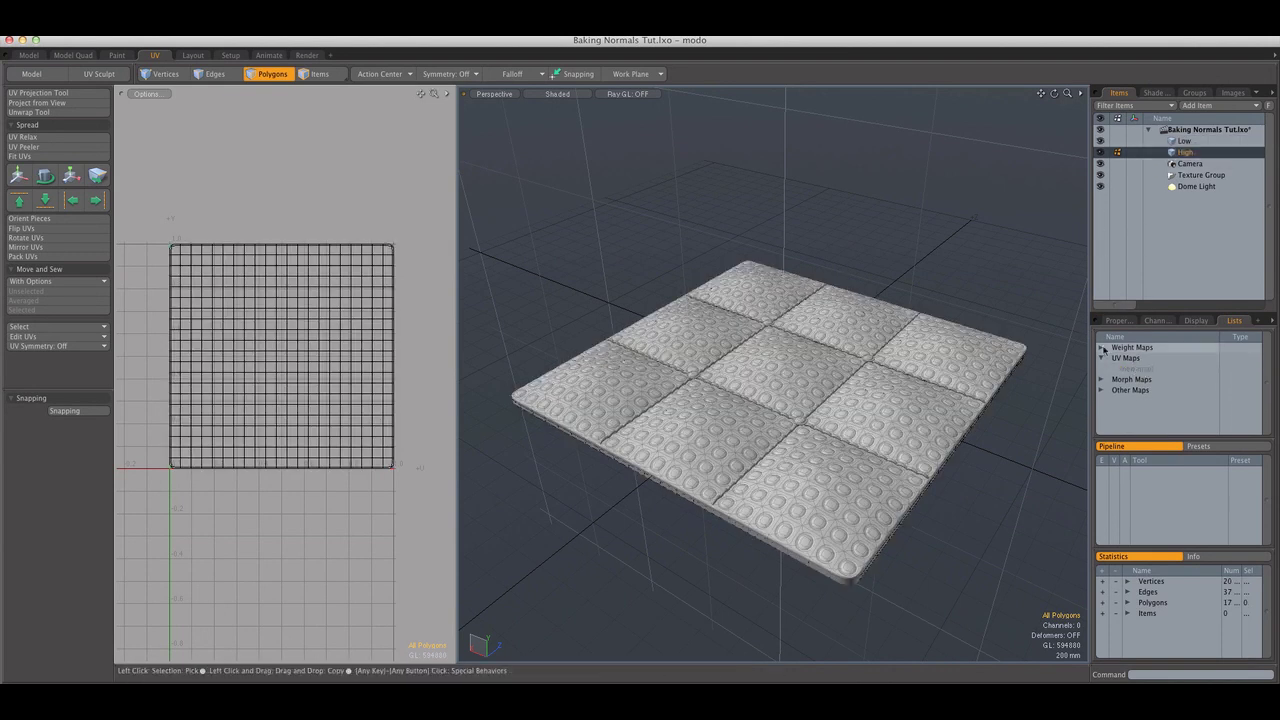
left_click_drag(882, 377, 899, 375, "alt+shift")
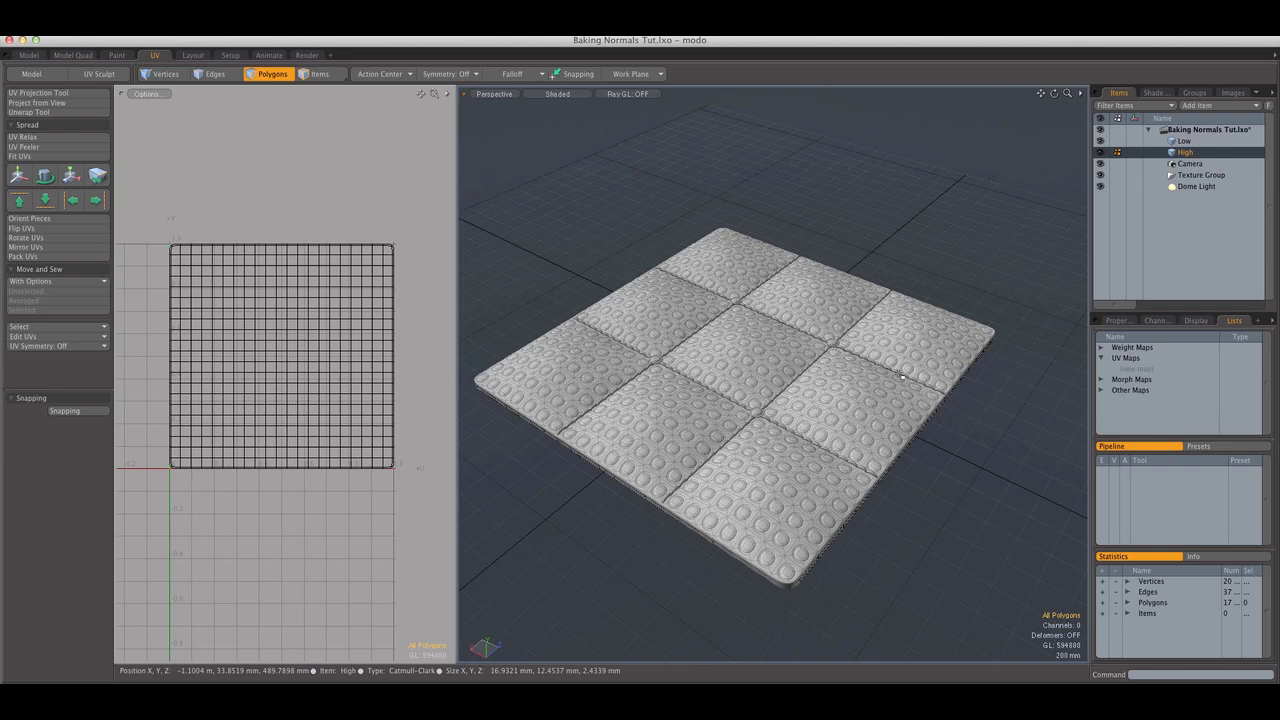
left_click(1184, 142)
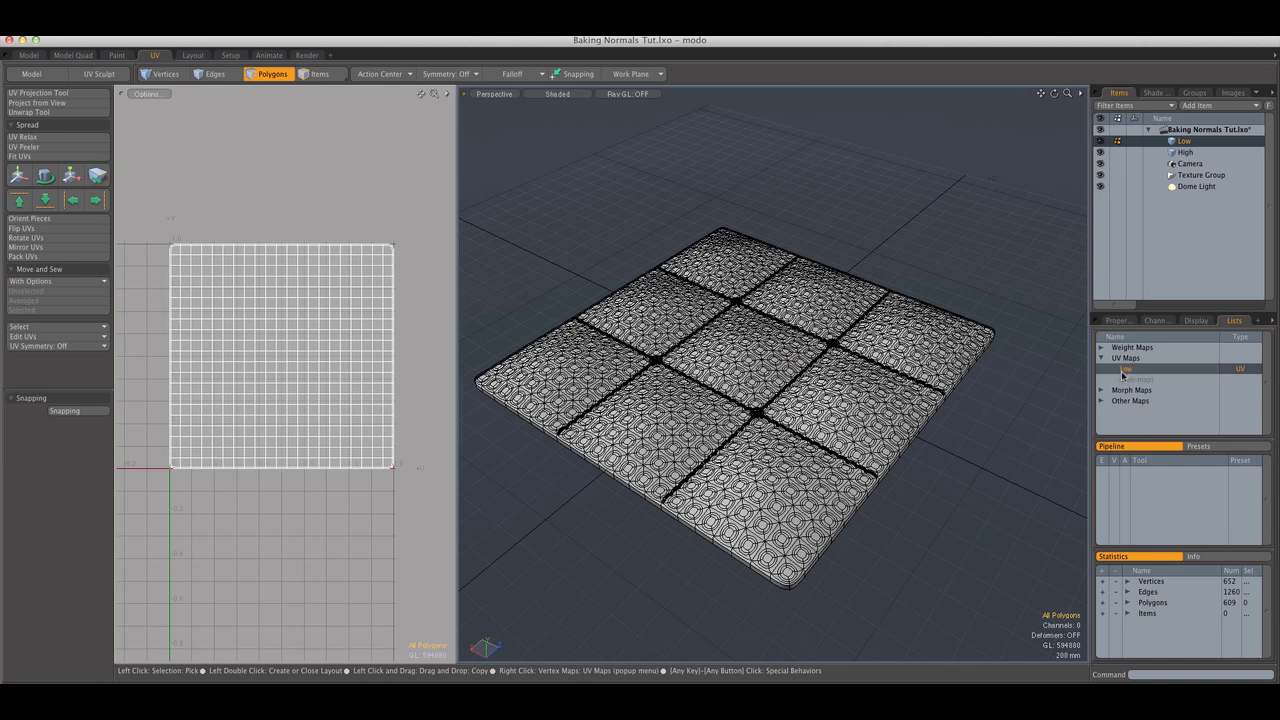
- Delete both old Normal_T image clips and start adding a new blank image clip
left_click(1164, 93)
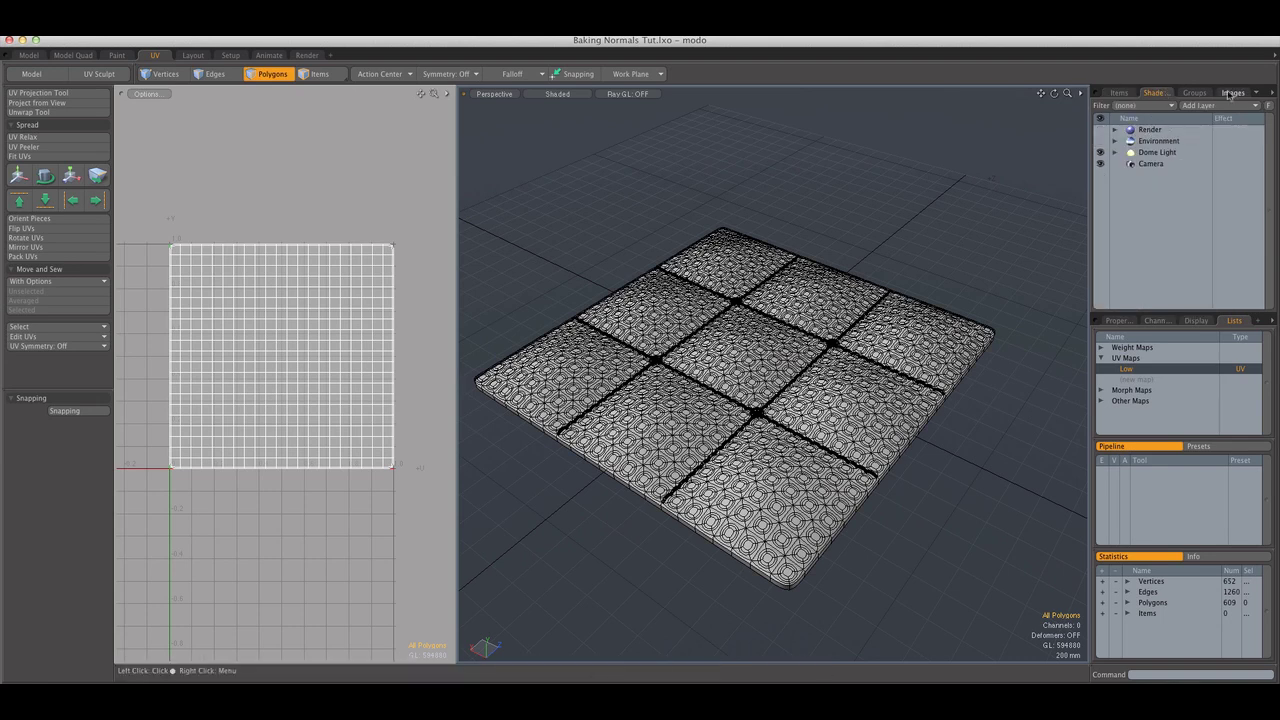
left_click(1232, 92)
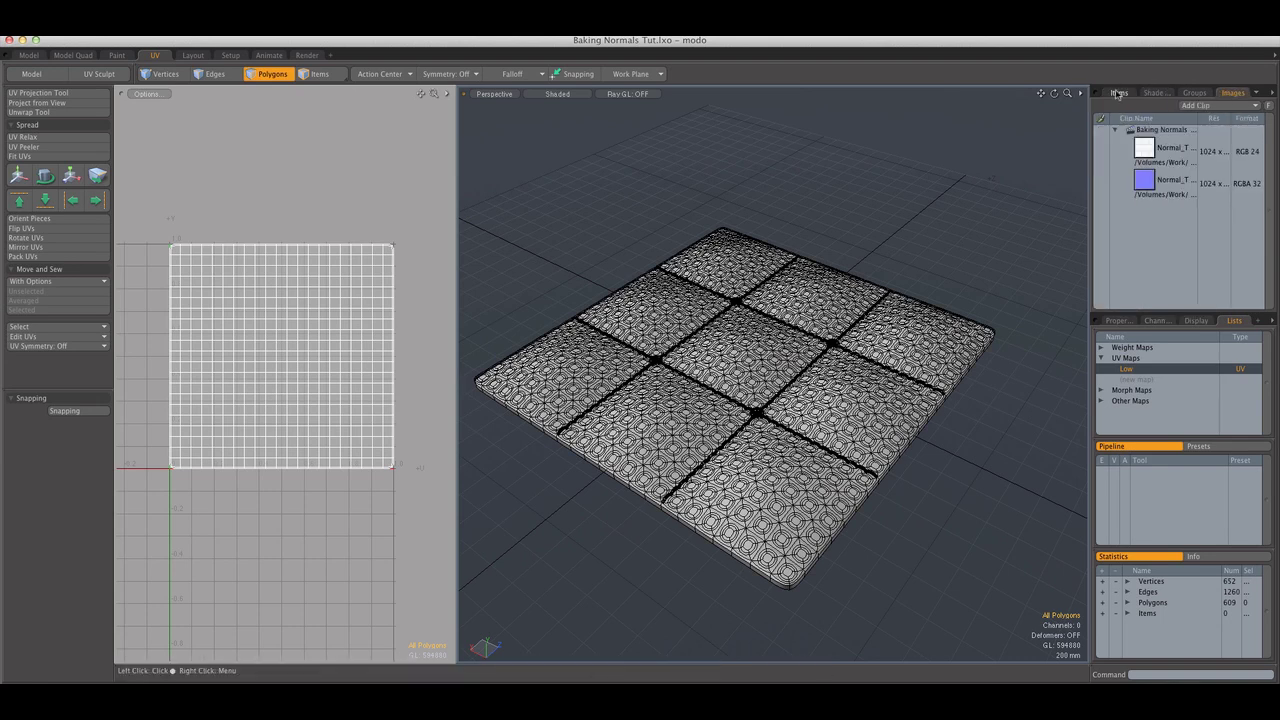
right_click(1161, 151)
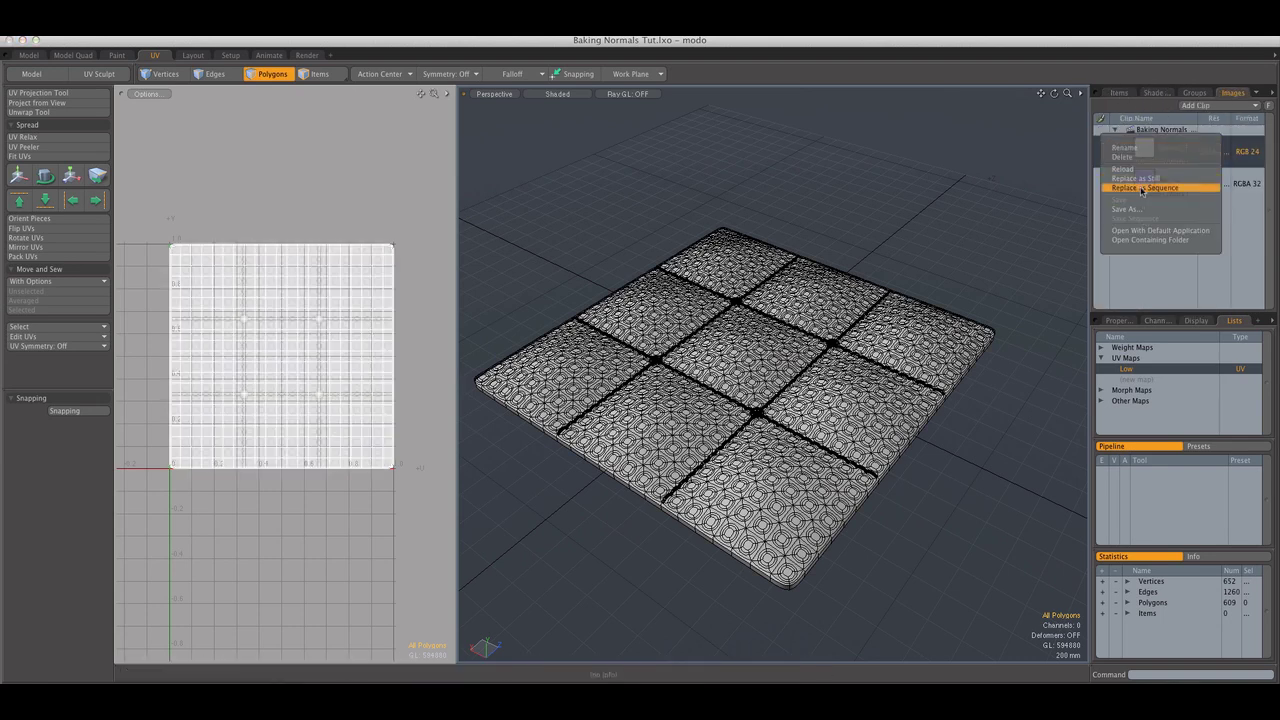
left_click(1148, 158)
right_click(1167, 157)
left_click(1152, 161)
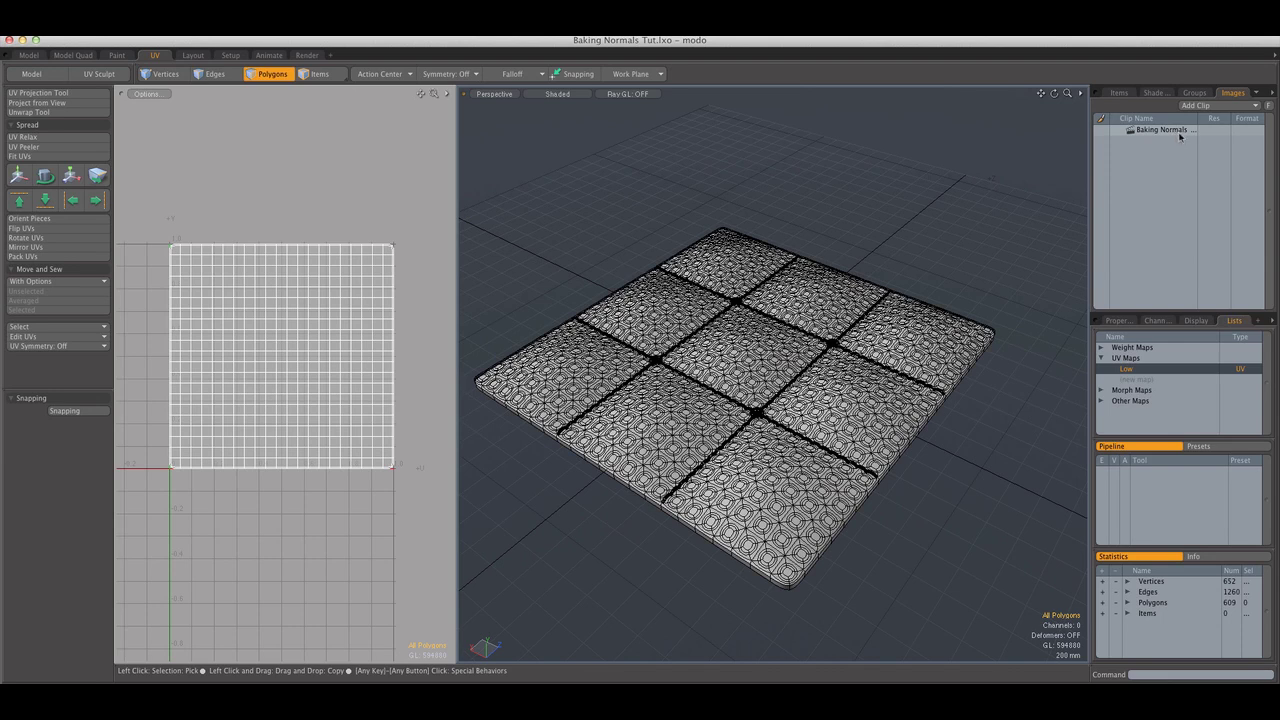
left_click(1210, 105)
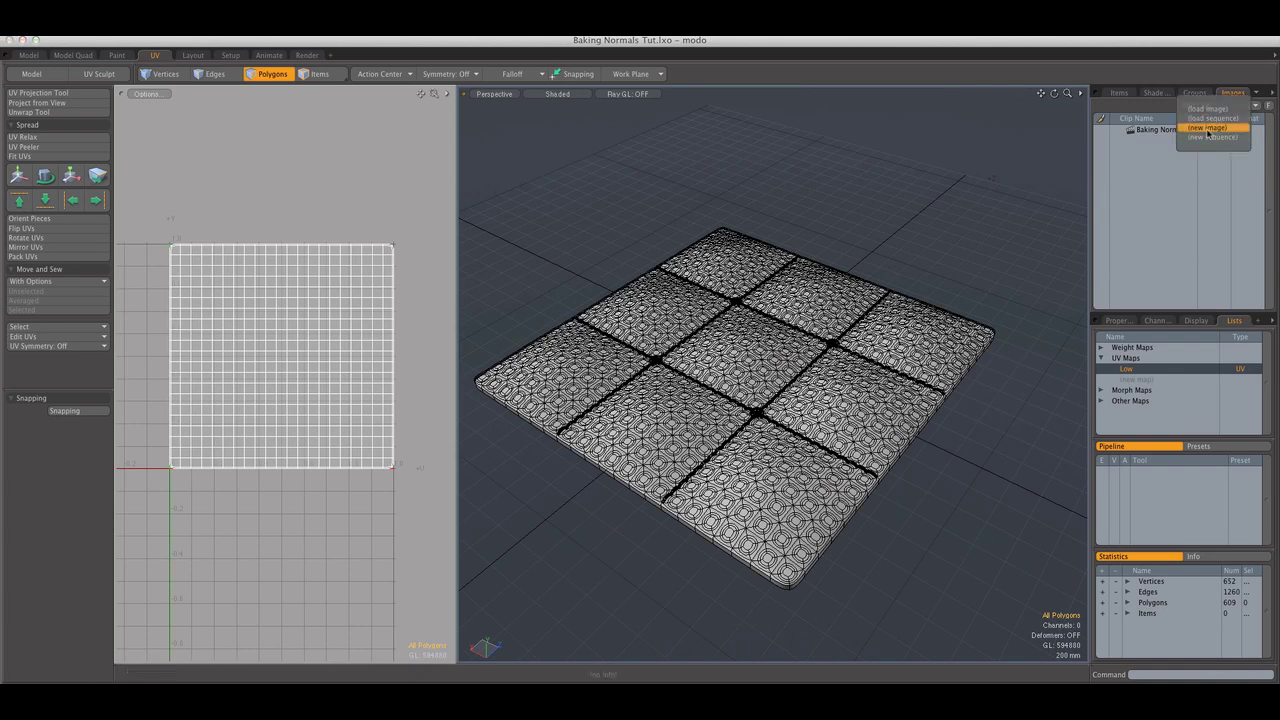
left_click(1208, 128)
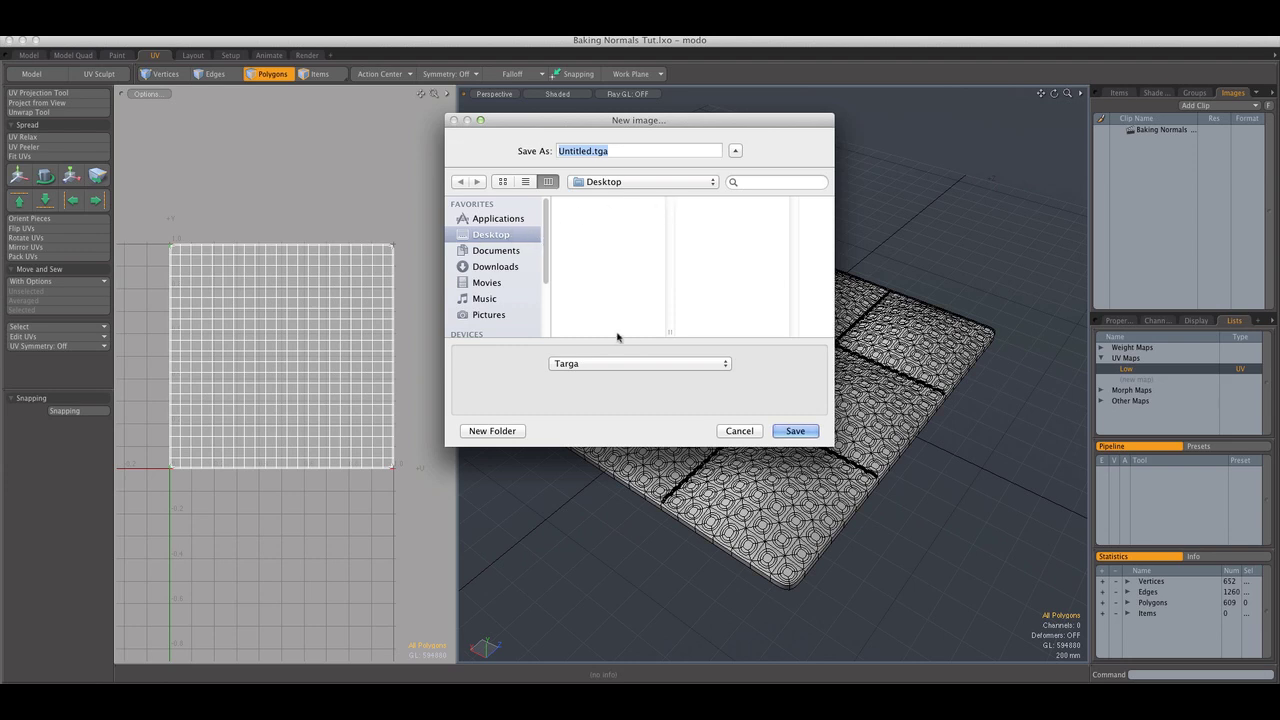
- Save the new image as Normals.tga and create it at 1024 × 1024 in RGBA
left_click_drag(592, 150, 540, 149)
type("Normals")
left_click(795, 431)
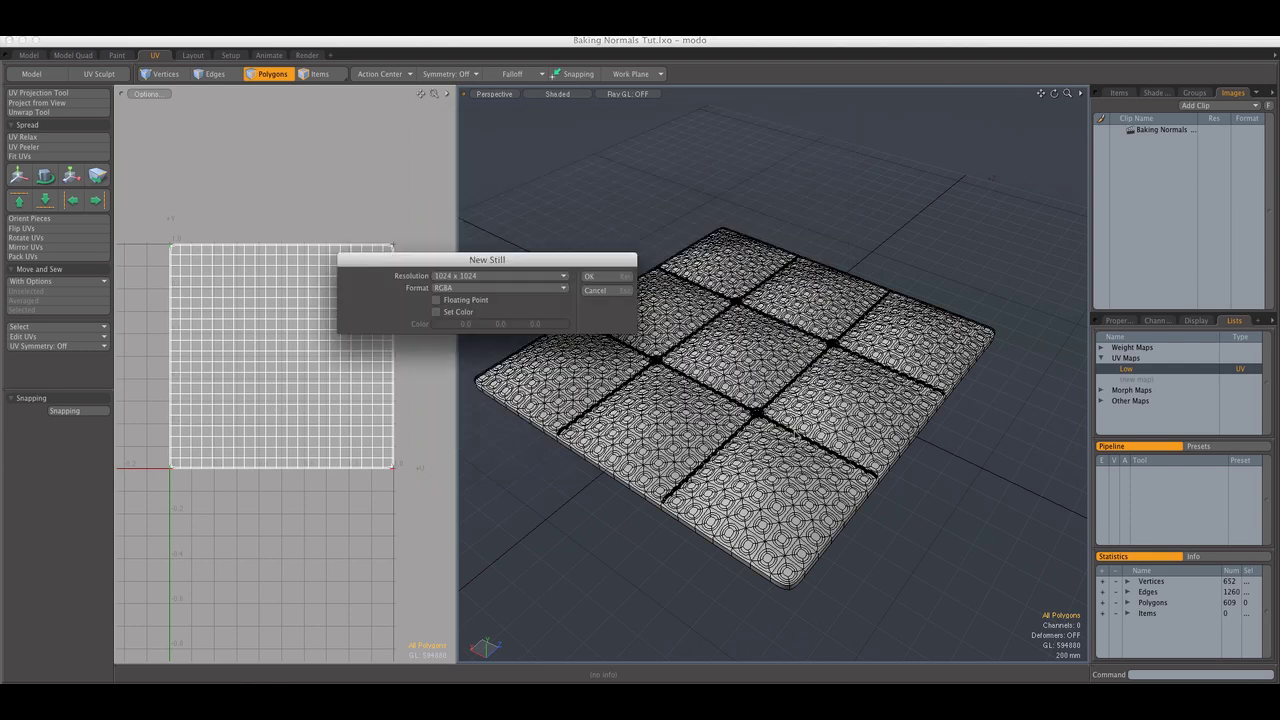
left_click(484, 289)
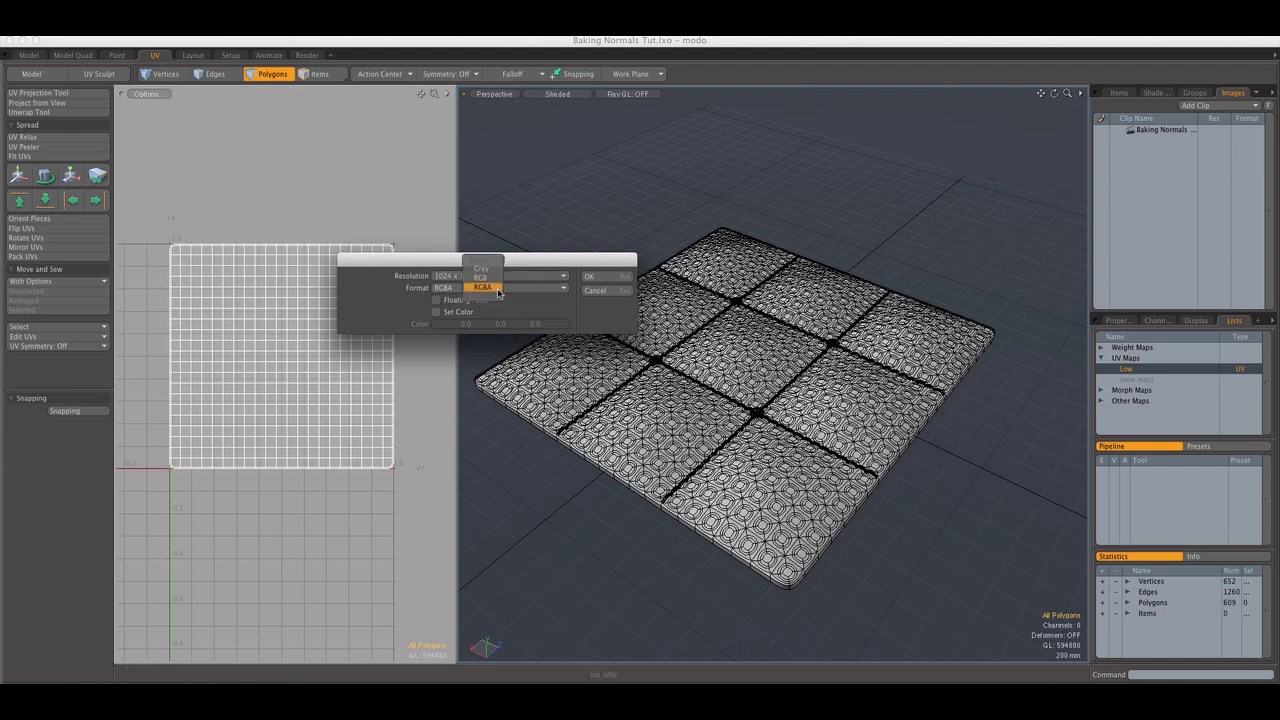
left_click(482, 287)
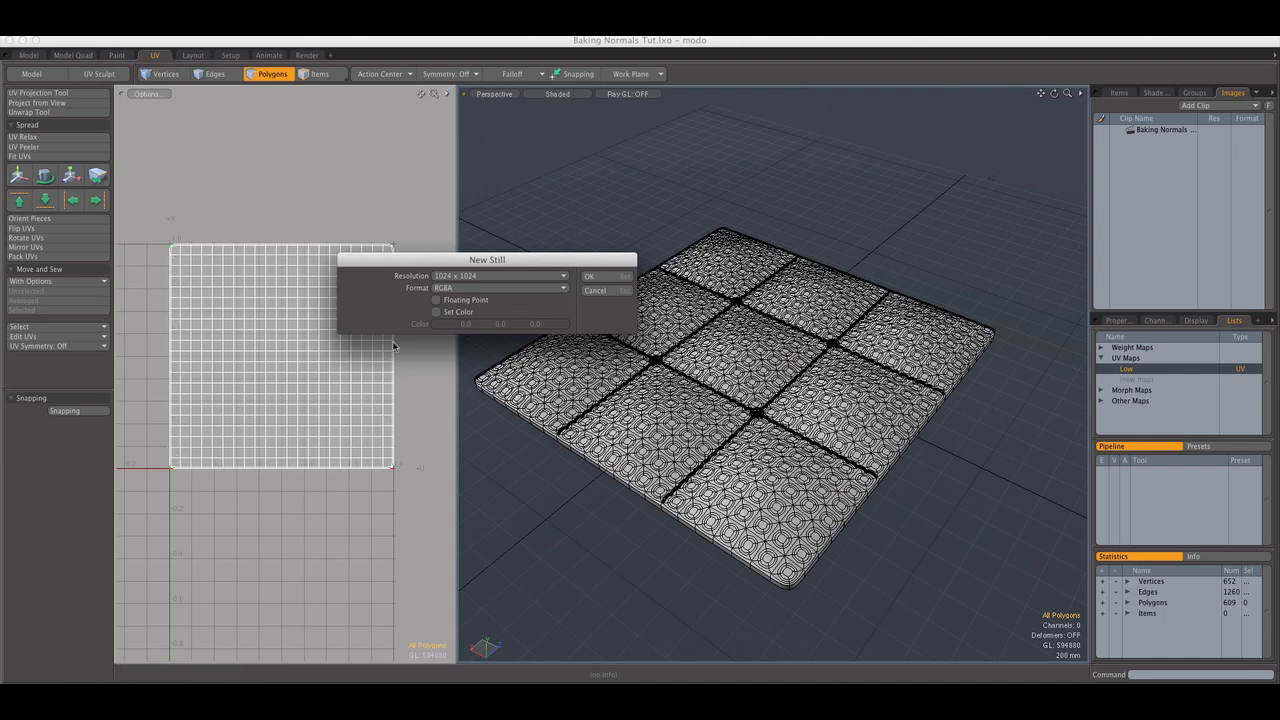
left_click_drag(355, 260, 440, 257)
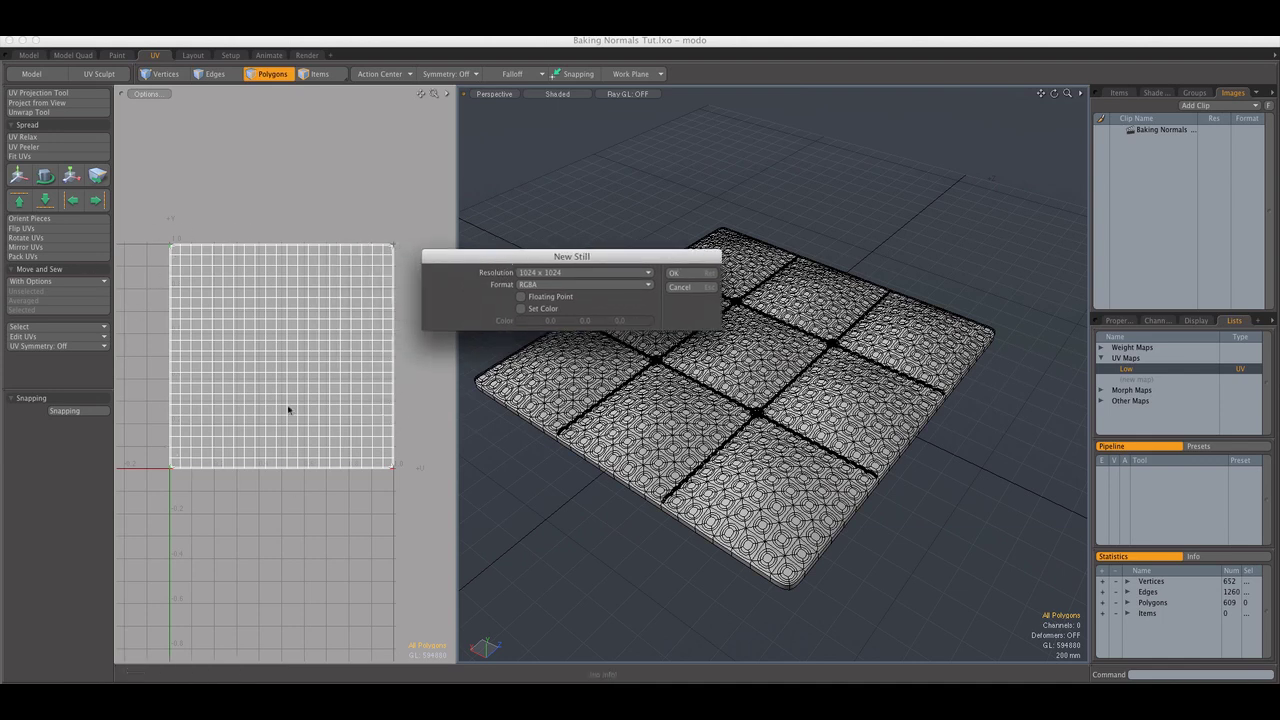
left_click(676, 274)
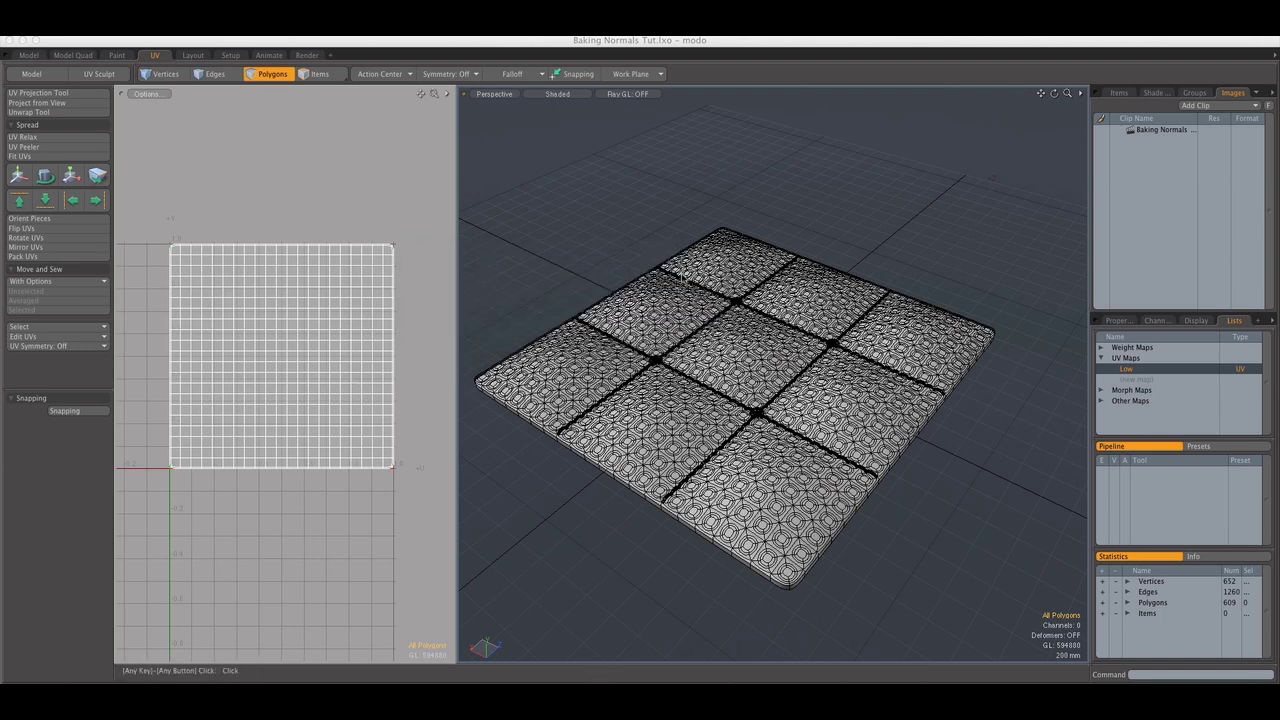
- Select all polygons of the Low mesh and assign them a new material named Low
left_click(1153, 92)
left_click(1115, 129)
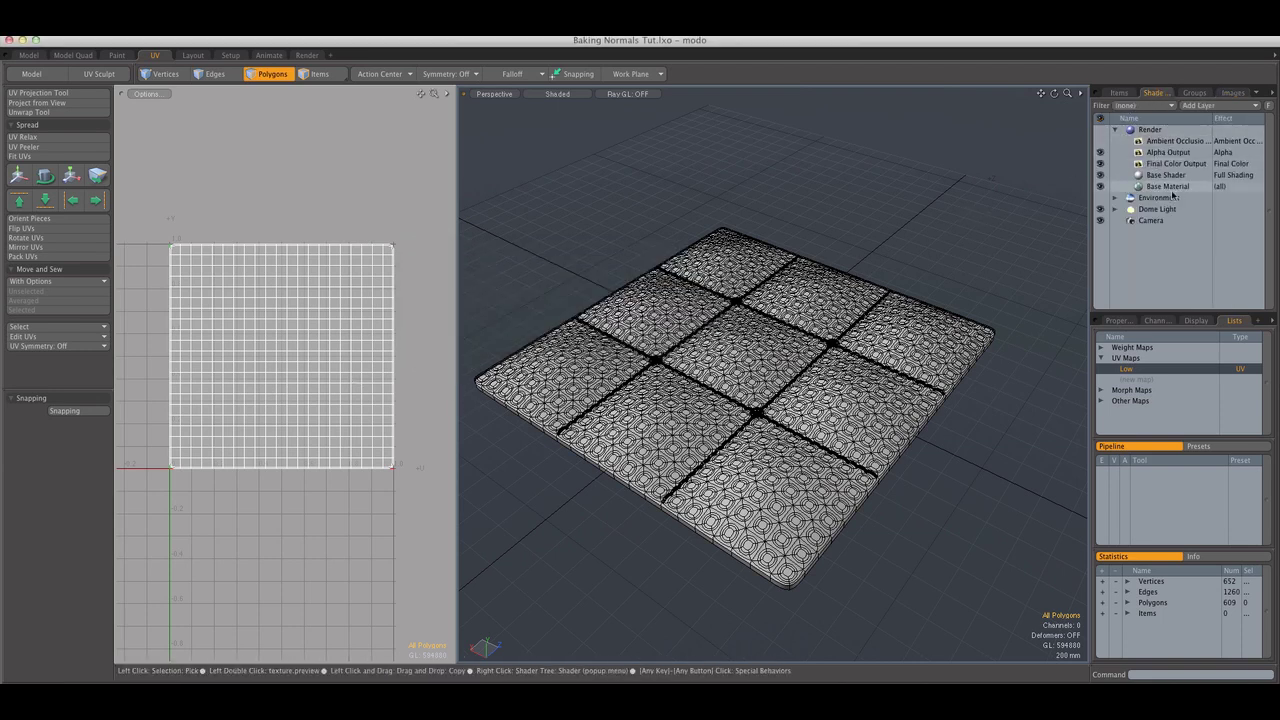
left_click(1119, 92)
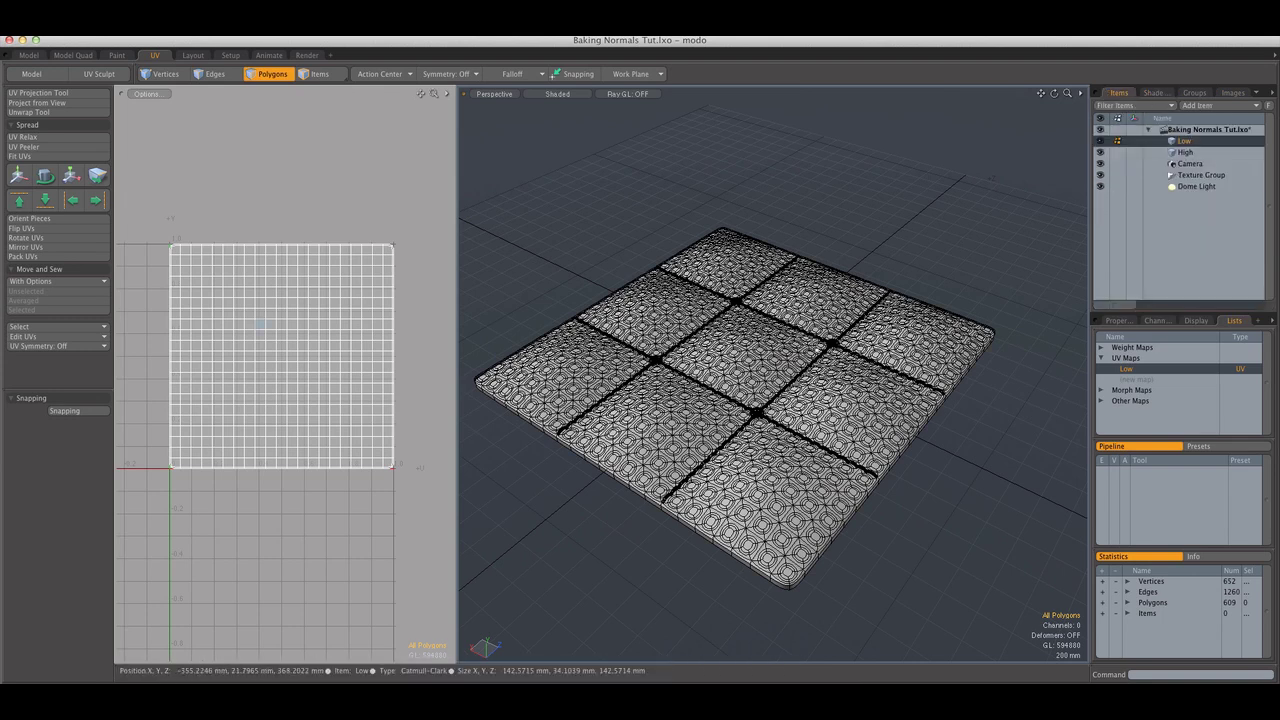
double_click(791, 300)
type("m")
type("Low")
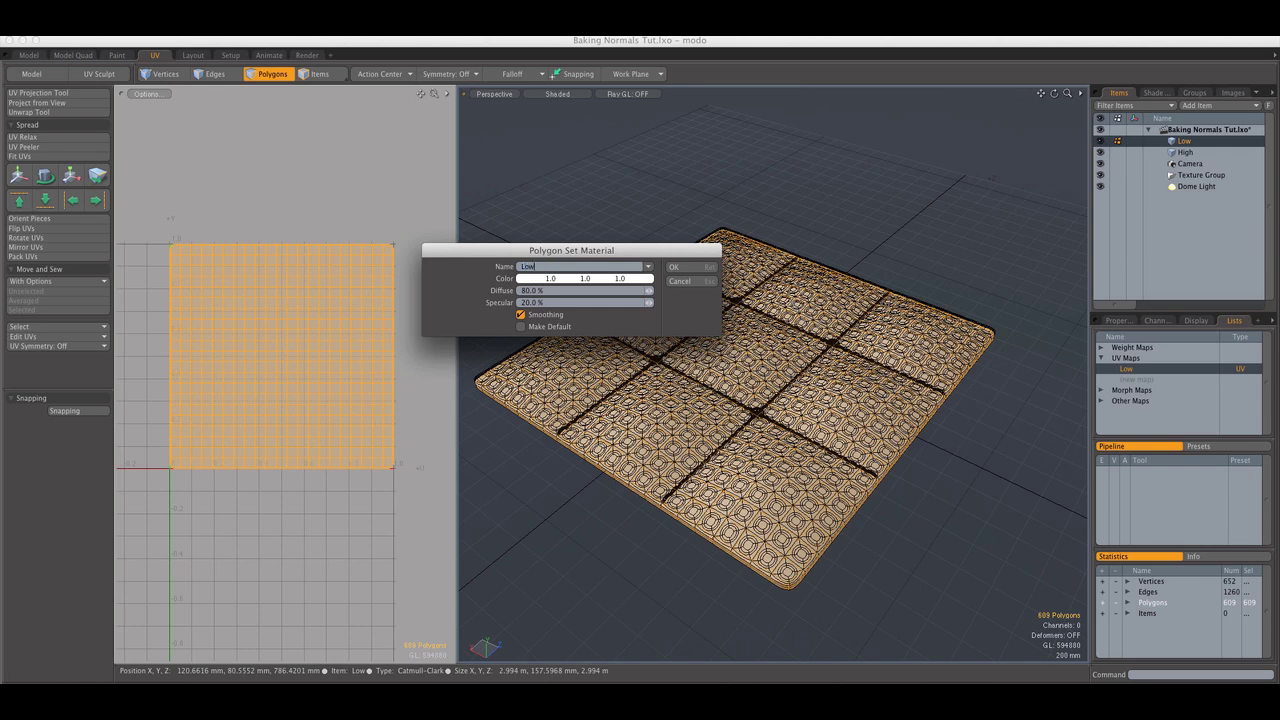
key("Return")
left_click(877, 266)
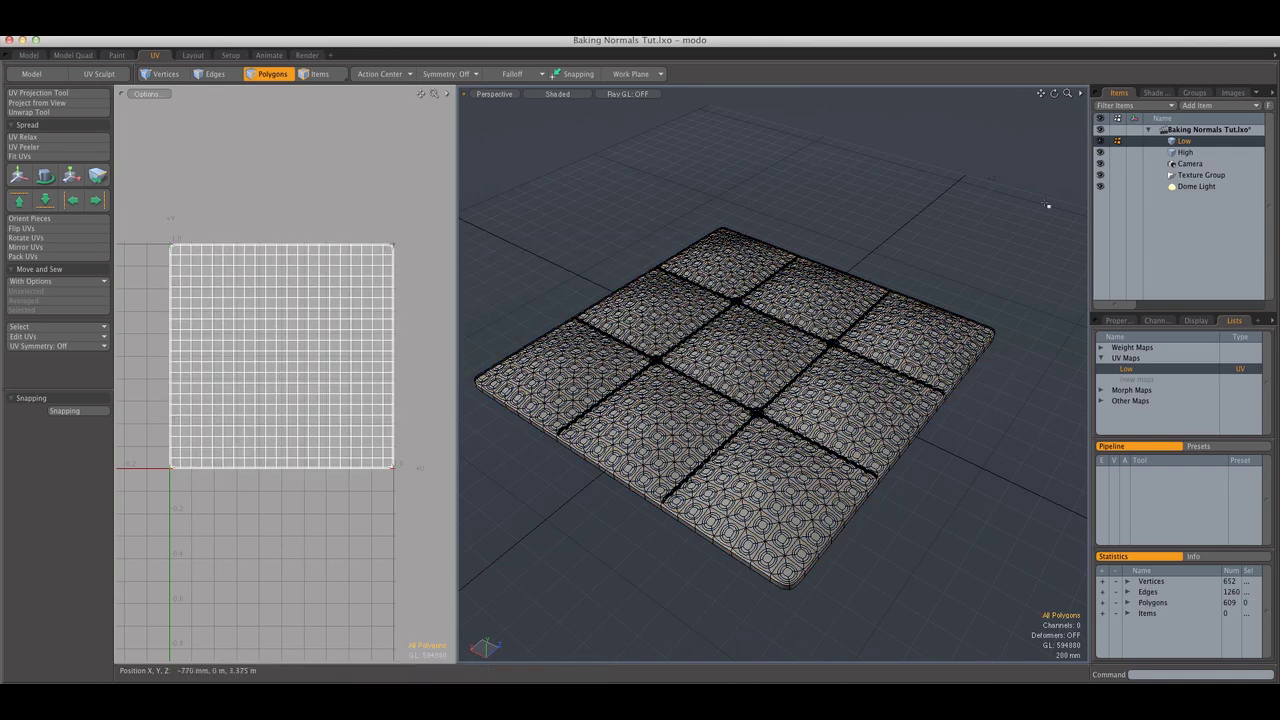
- Select the Low group's Material layer in the Shader Tree and show its properties
left_click(1153, 92)
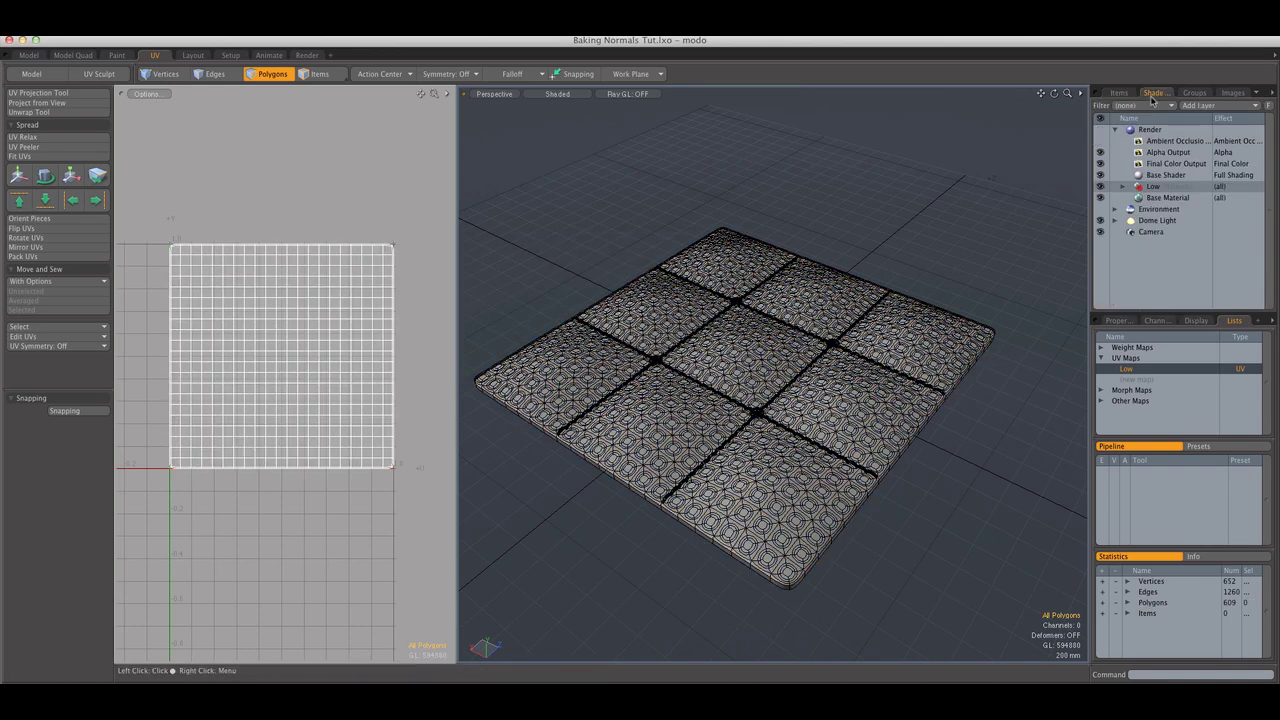
left_click(1160, 198)
left_click(1116, 320)
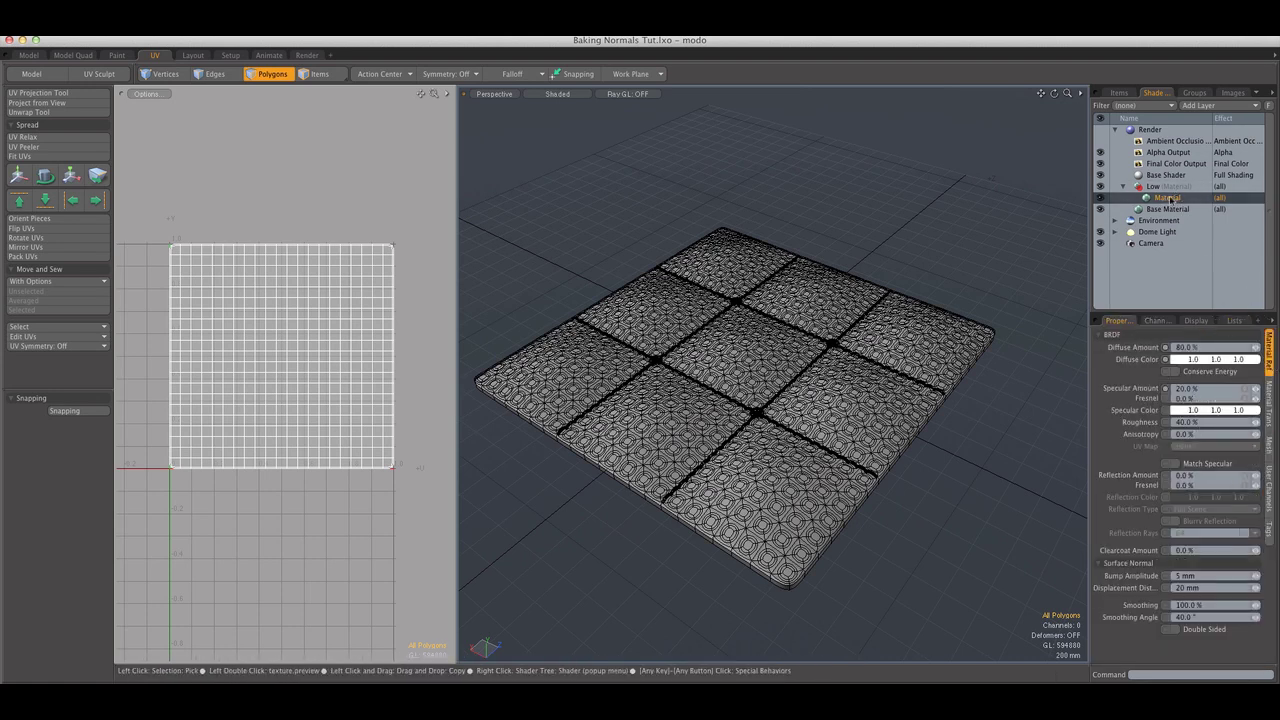
- Add the existing Normals clip as an image map layer under the Low material
left_click(1208, 105)
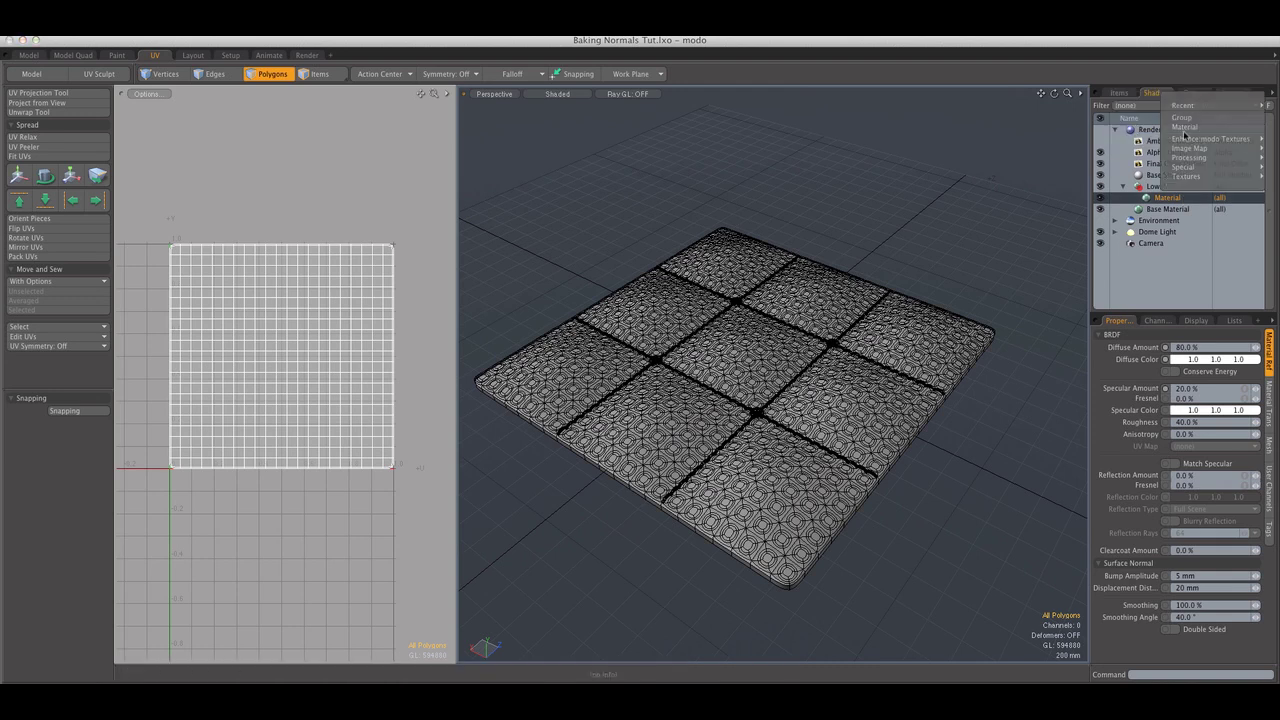
mouse_move(1195, 150)
left_click(1122, 185)
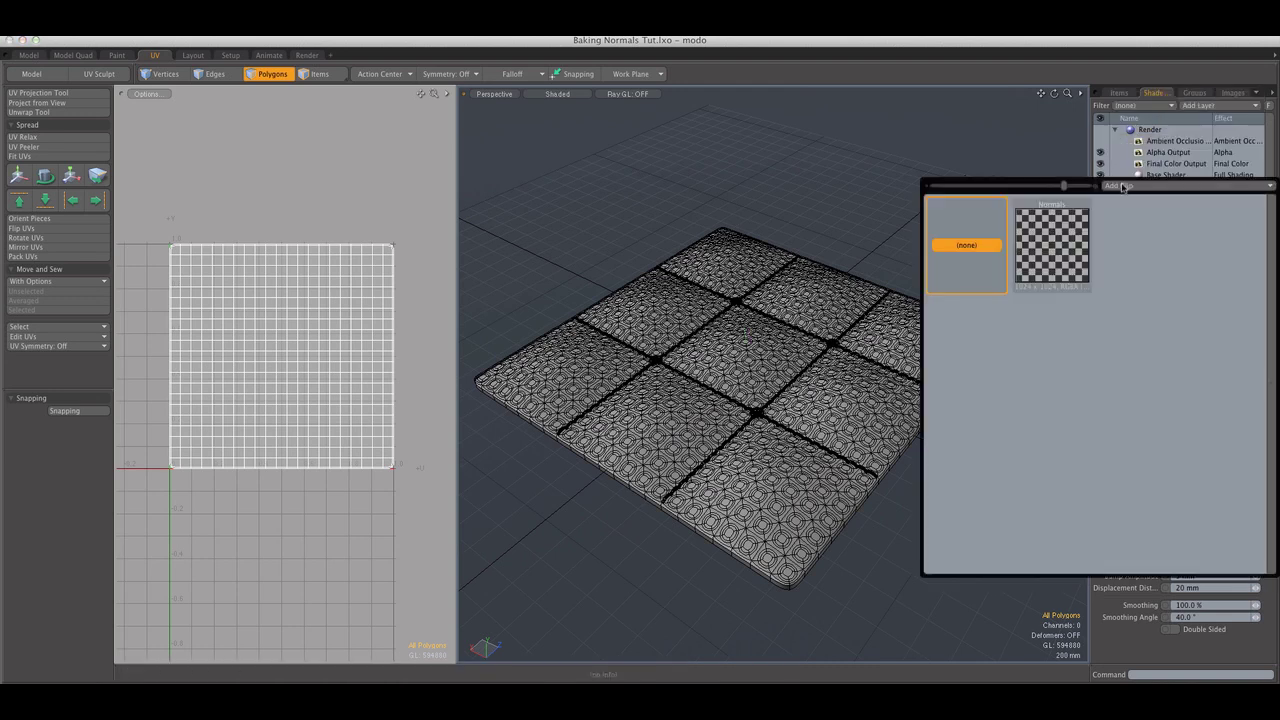
left_click(1071, 240)
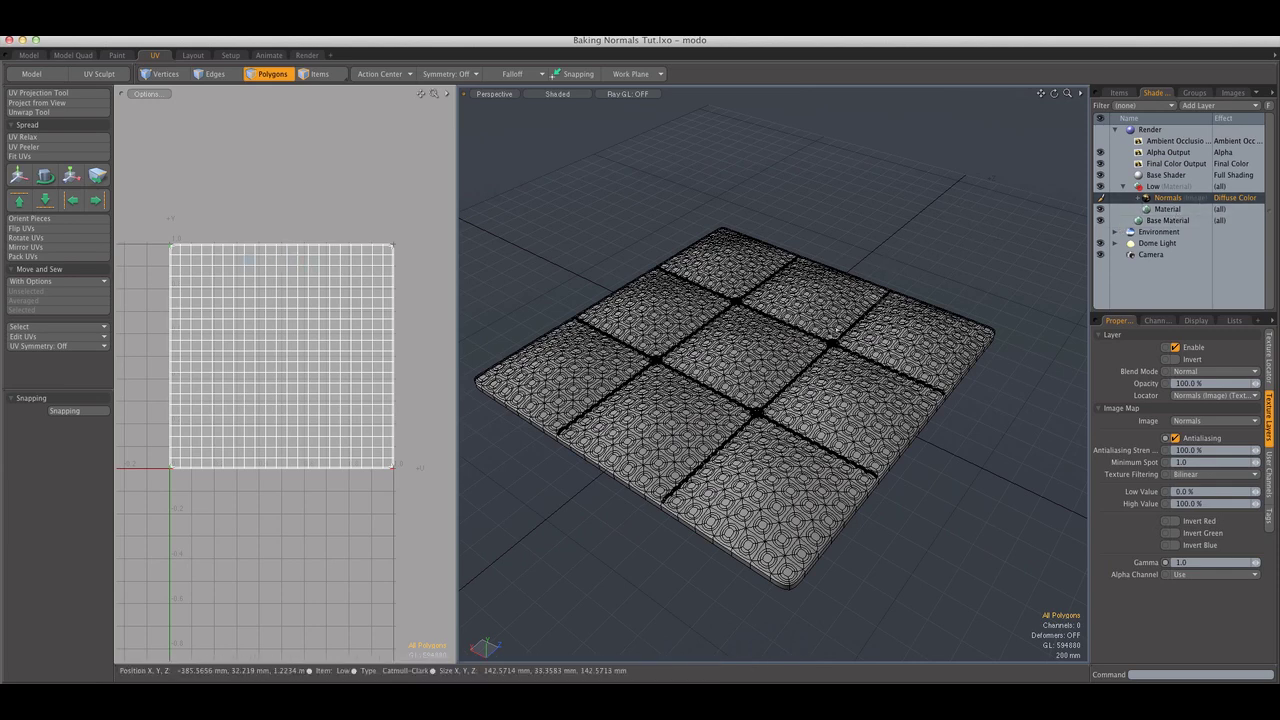
- Select the Low mesh, list its UV maps, then select the Normals layer in the Shader Tree
mouse_move(829, 286)
left_mouse_down("alt+shift")
mouse_move(809, 271)
mouse_move(837, 280)
left_mouse_up("alt+shift")
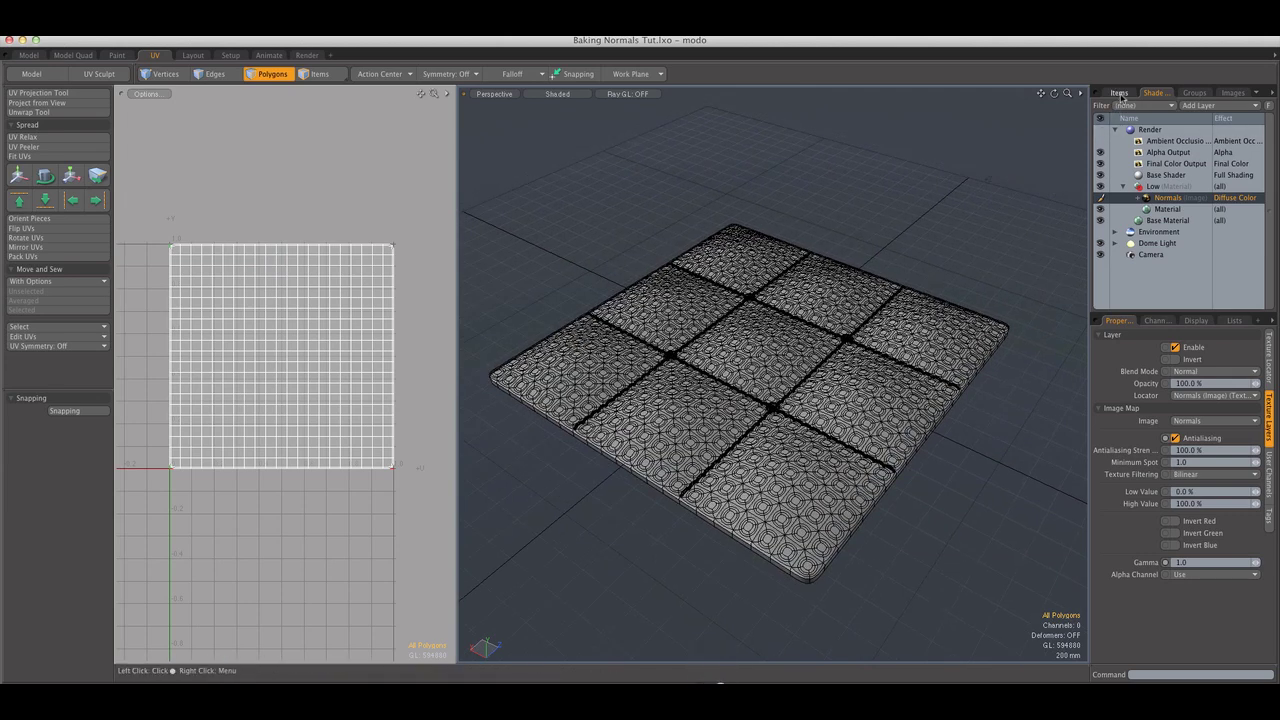
left_click(1119, 92)
left_click(1183, 141)
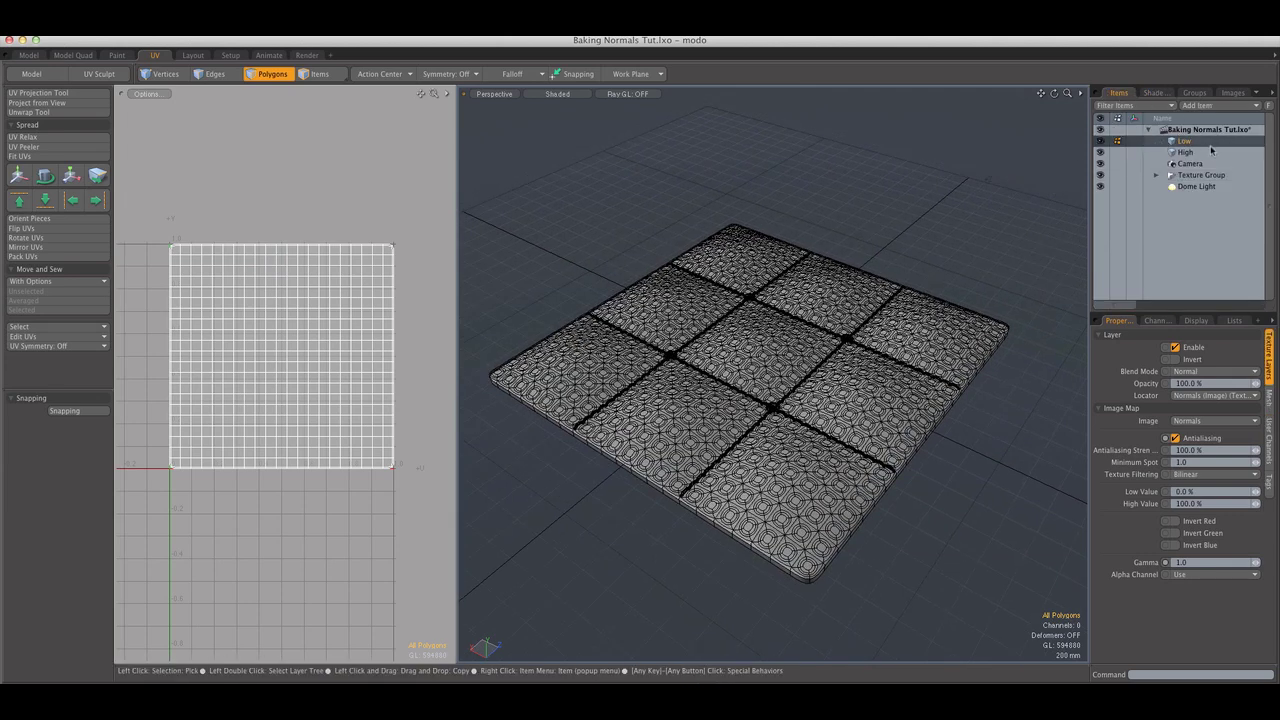
left_click(1234, 320)
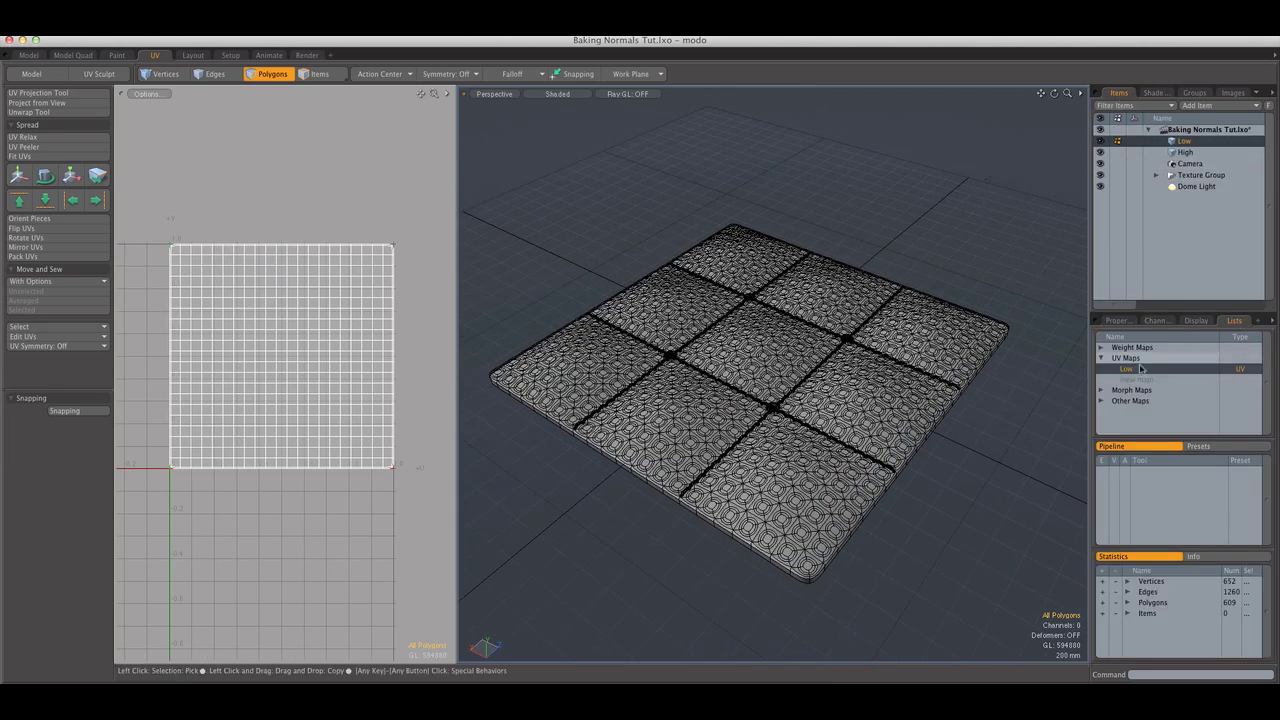
left_click(1153, 92)
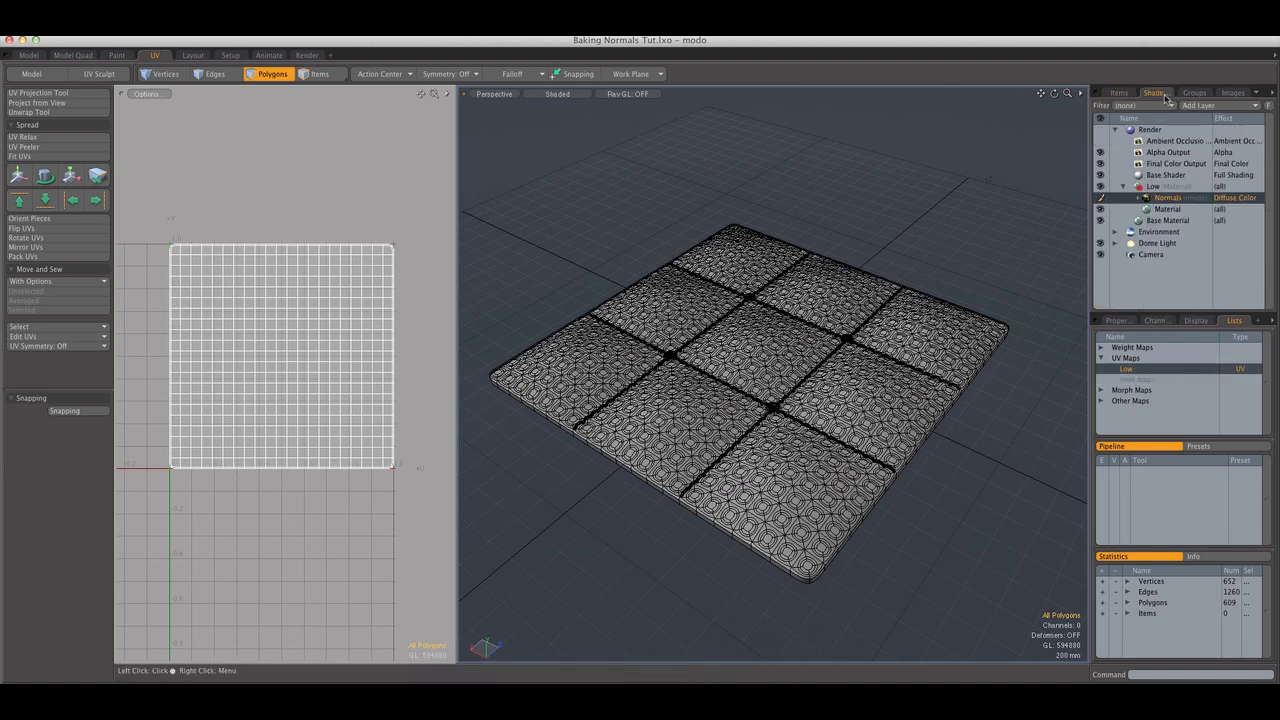
left_click(1164, 198)
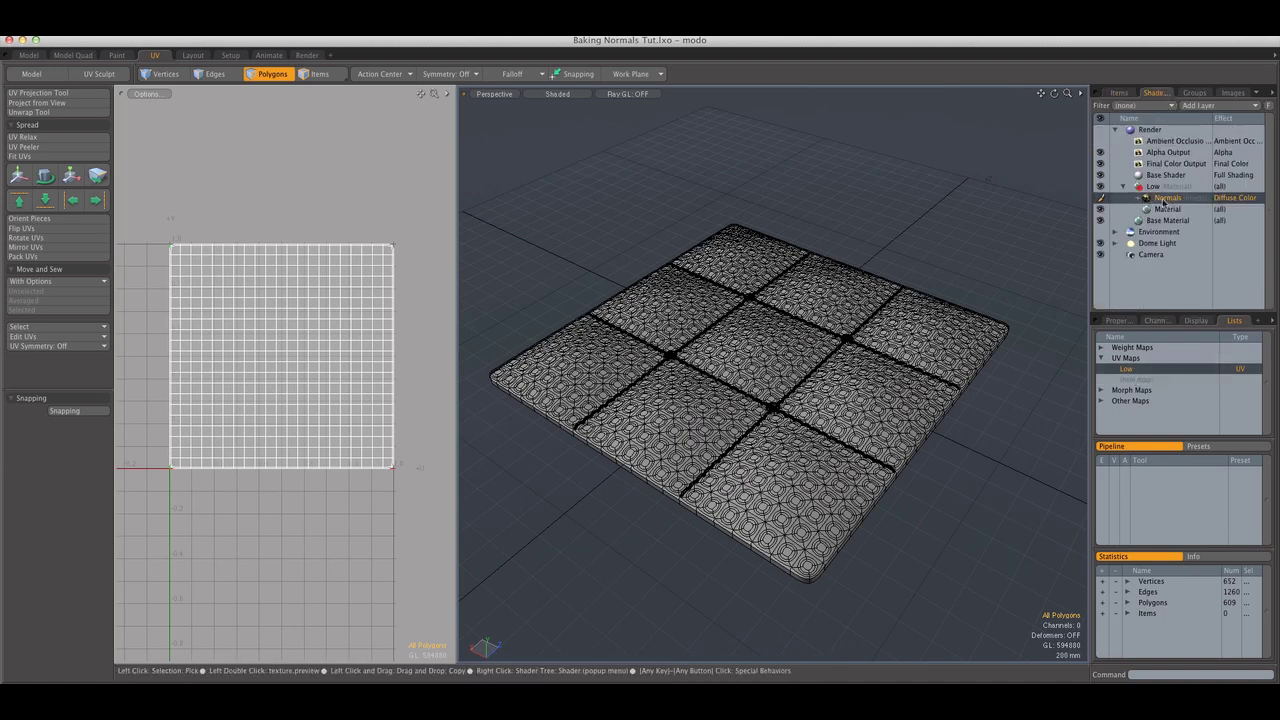
- Start a Bake from Object to Texture on the Normals layer with 100 mm distance
right_click(1158, 202)
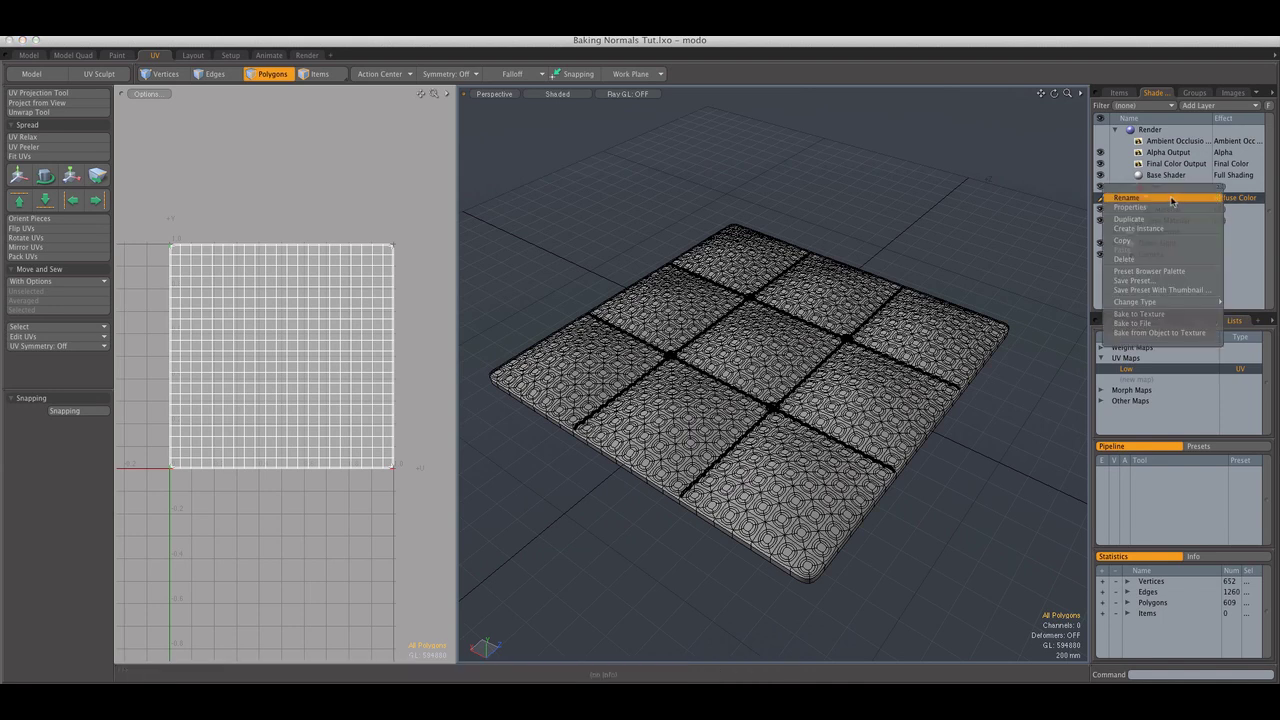
left_click(1160, 332)
left_click_drag(1110, 360, 702, 294)
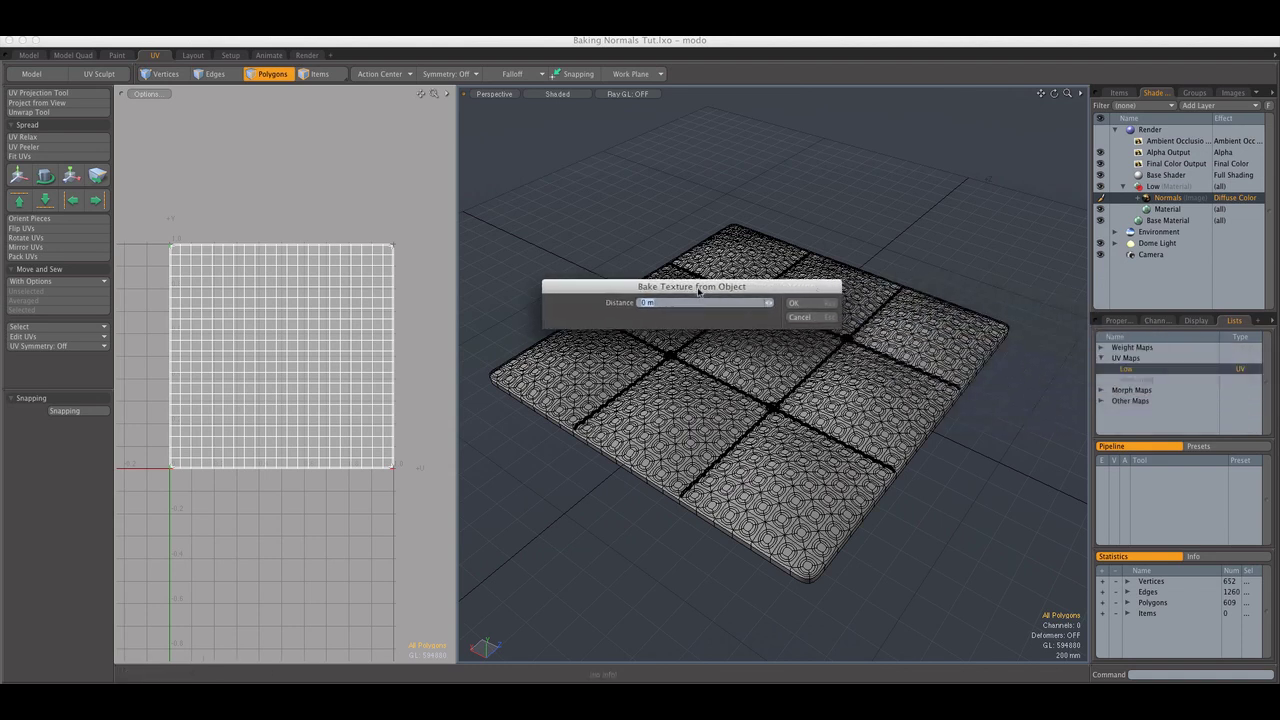
left_click_drag(693, 292, 726, 271)
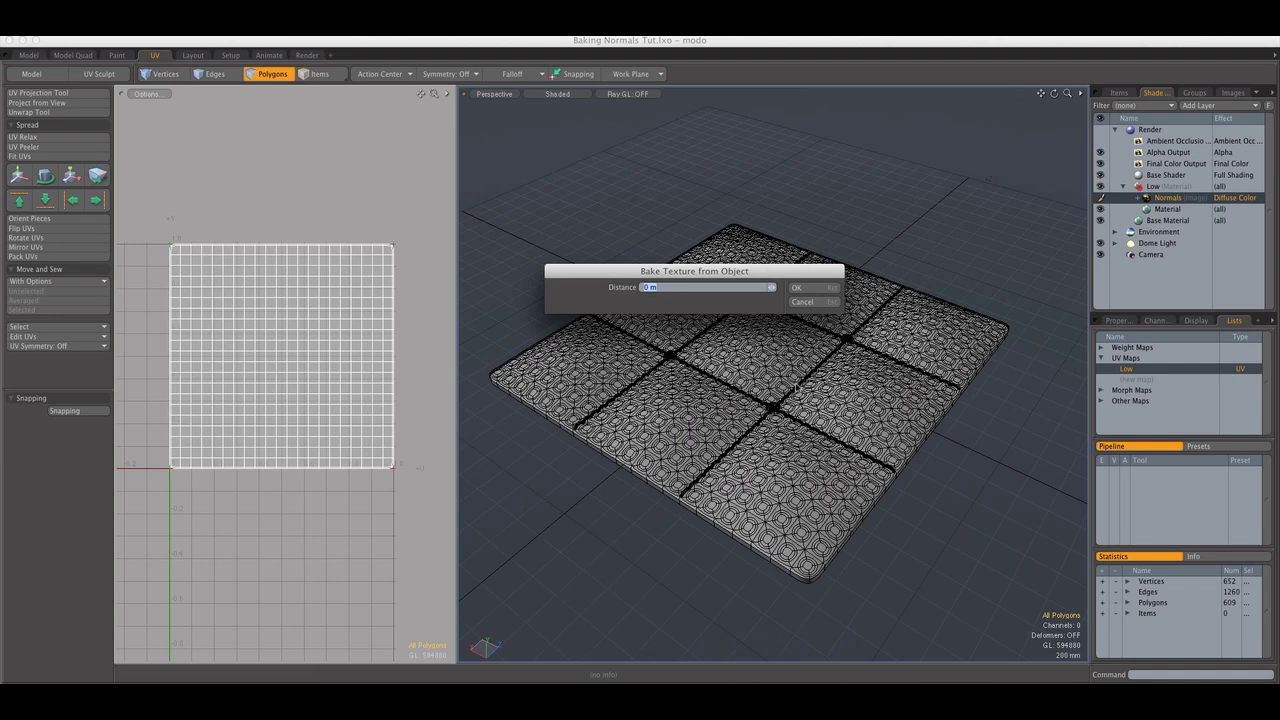
type("100mm")
- Run the 100 mm bake, which comes out plain white, and close the result window
left_click(796, 287)
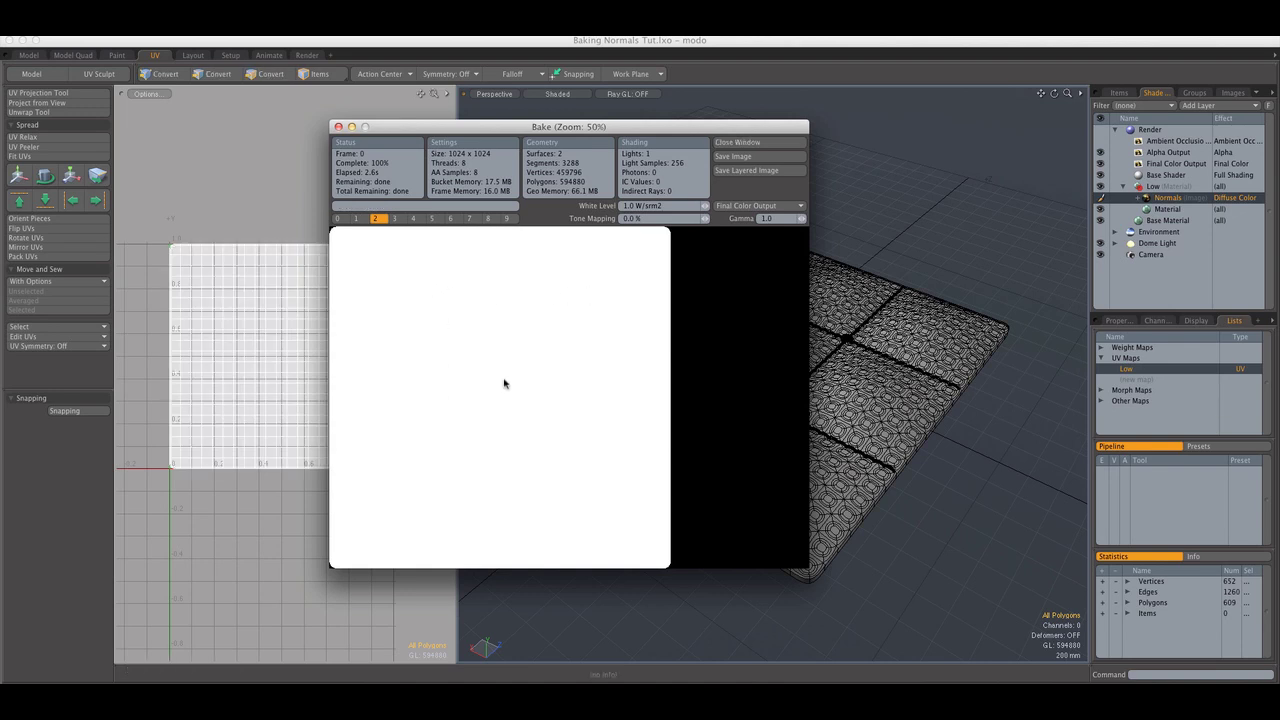
left_click(740, 145)
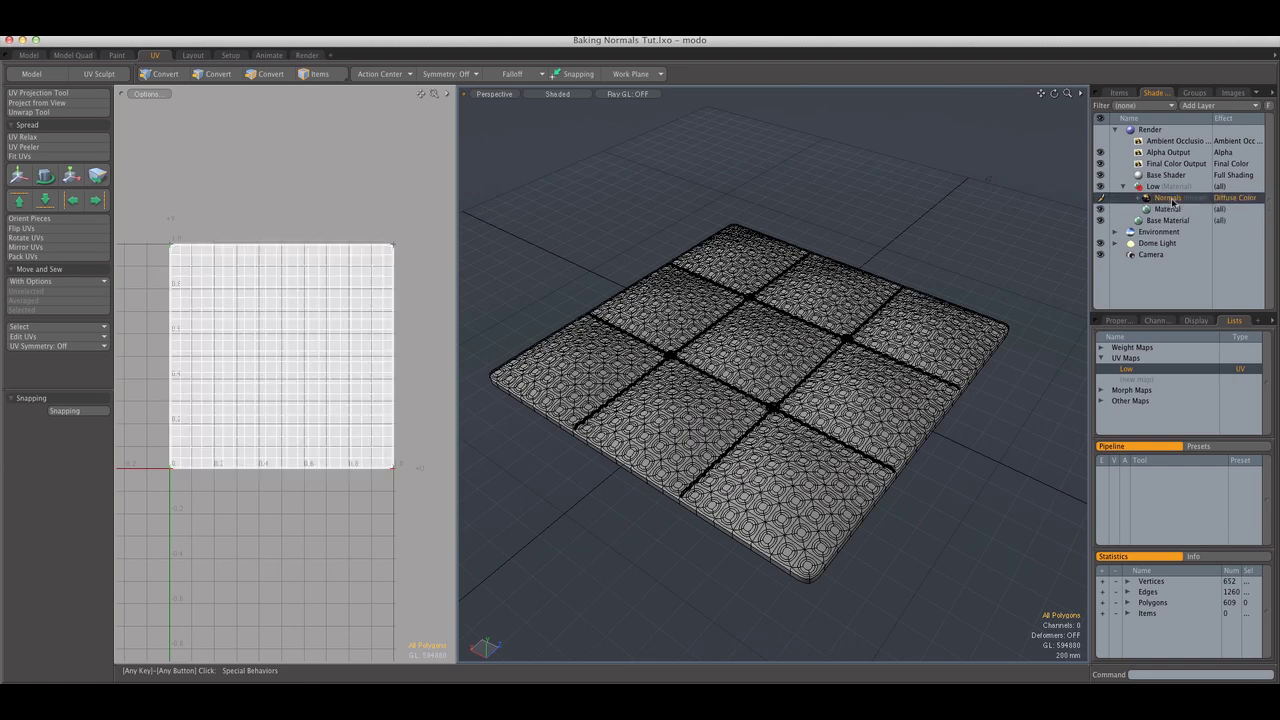
- Reselect the Normals layer after browsing and dismissing the add-layer list
left_click(1168, 209)
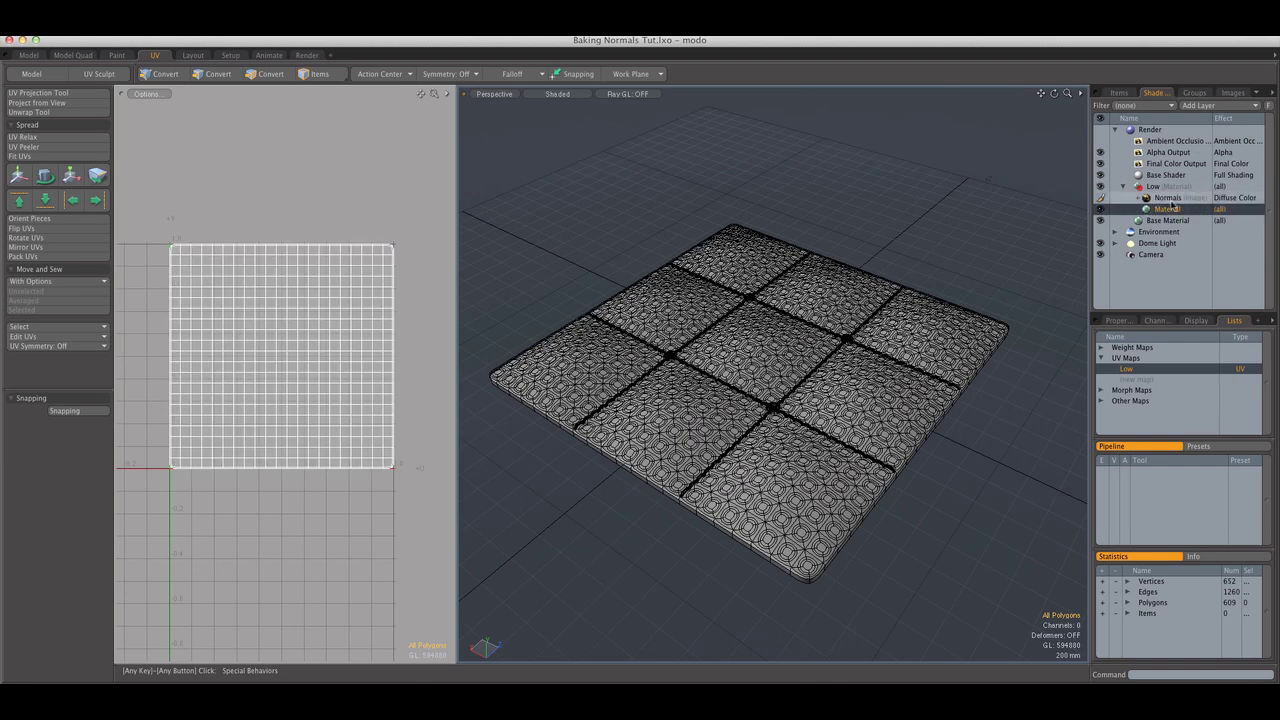
left_click(1175, 198)
left_click(1168, 209)
left_click(1170, 198)
left_click(1212, 105)
mouse_move(1219, 108)
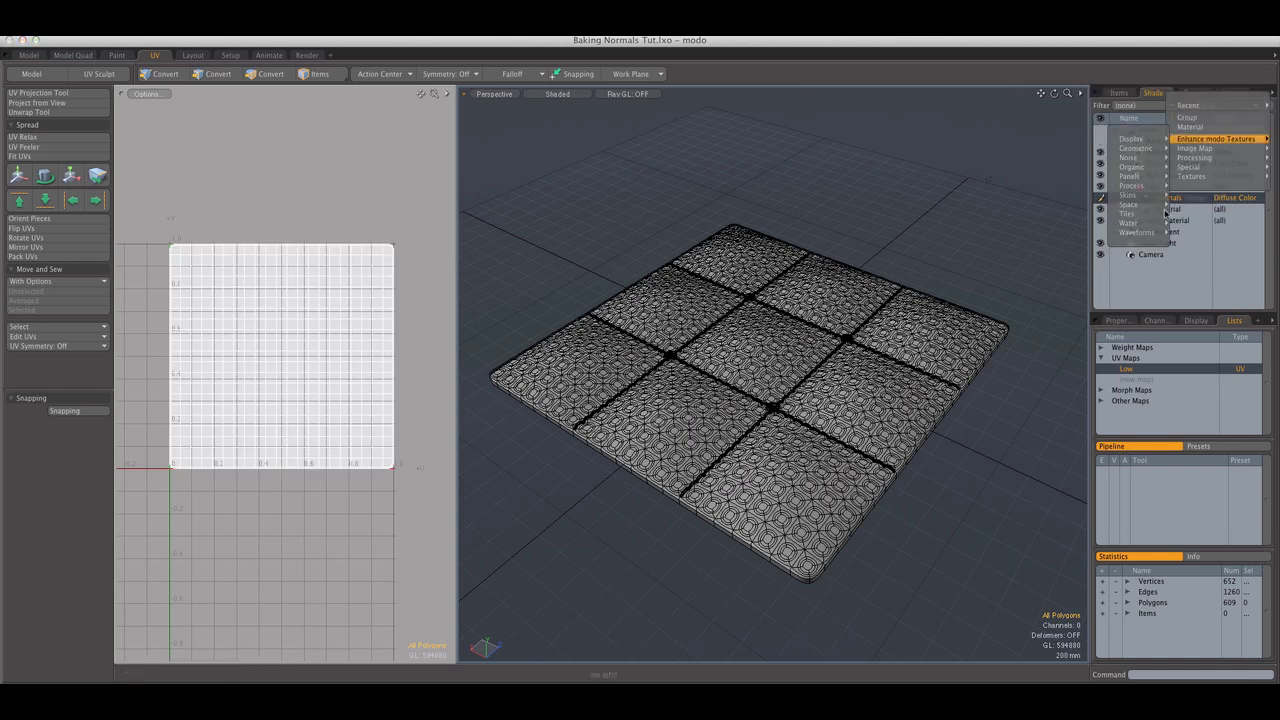
left_click(1168, 209)
left_click(1184, 200)
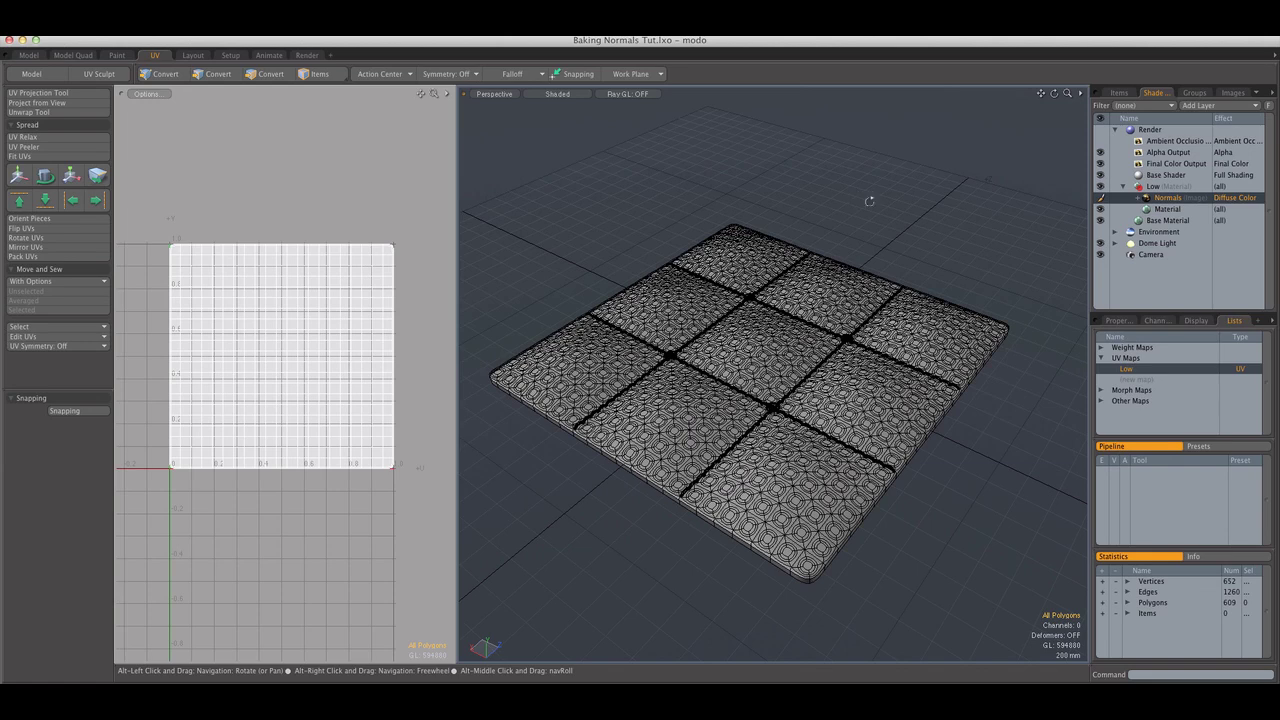
left_click_drag(868, 204, 1047, 201, "alt")
- Show the Normals layer's Surface Shading effect choices: Bump, Displacement, Normal, Vector Displacement
right_click(1115, 196)
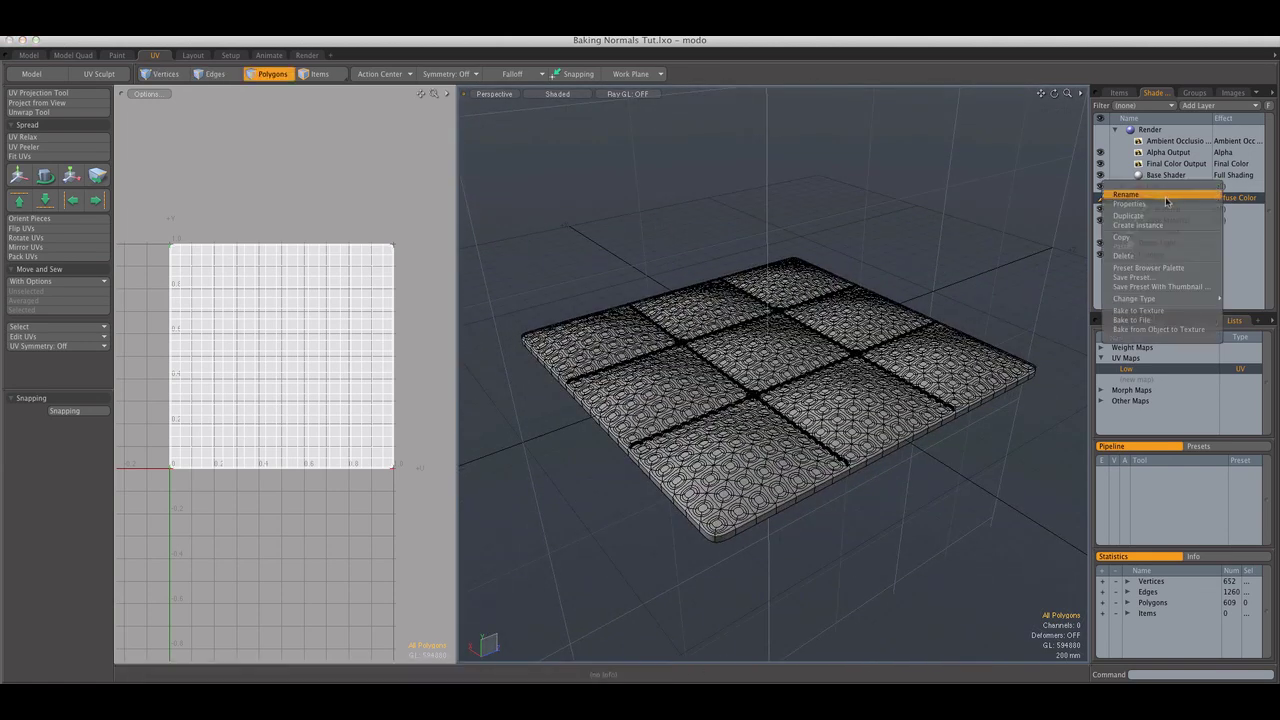
left_click(1255, 208)
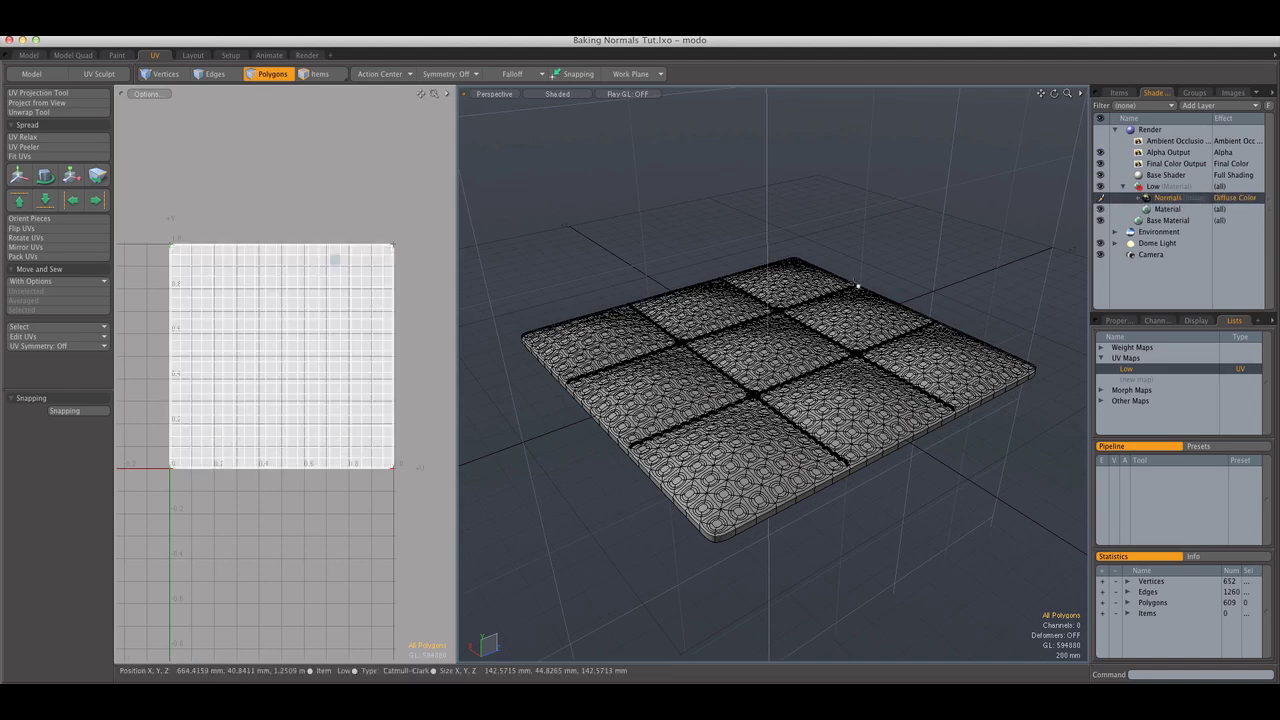
left_click_drag(857, 286, 758, 309, "alt")
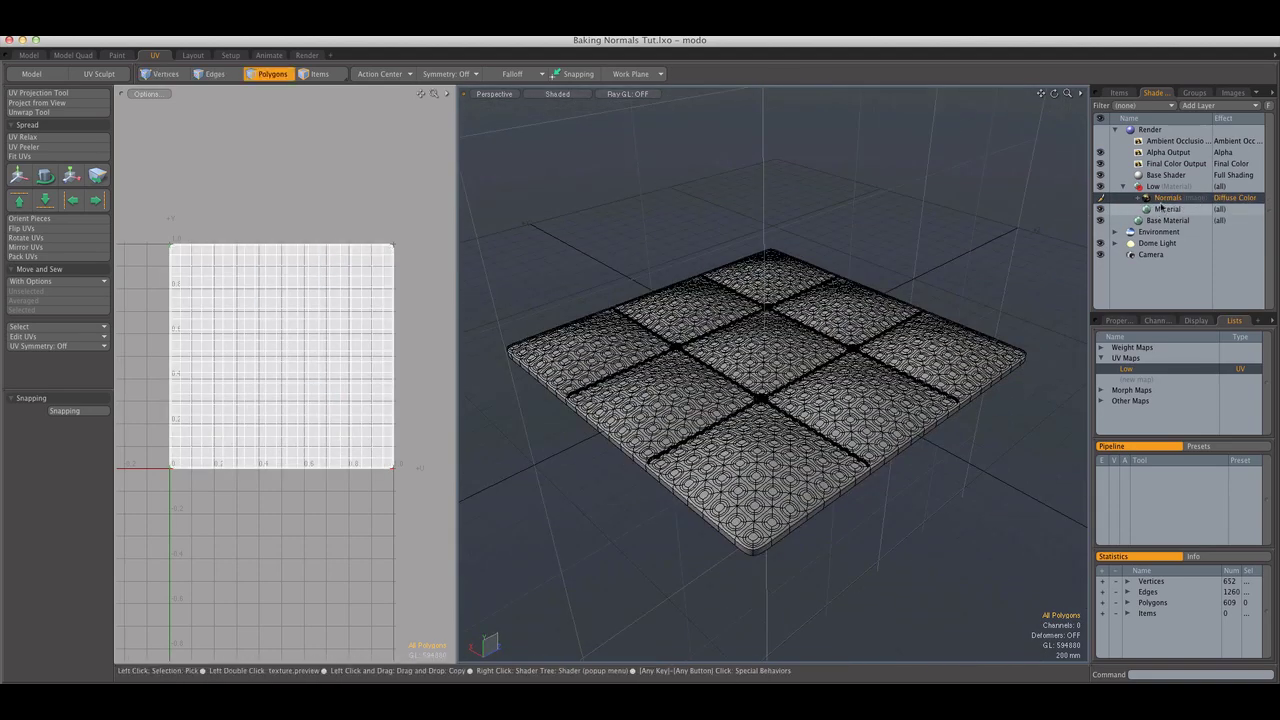
right_click(1162, 204)
left_click(1238, 202)
left_click(1238, 198)
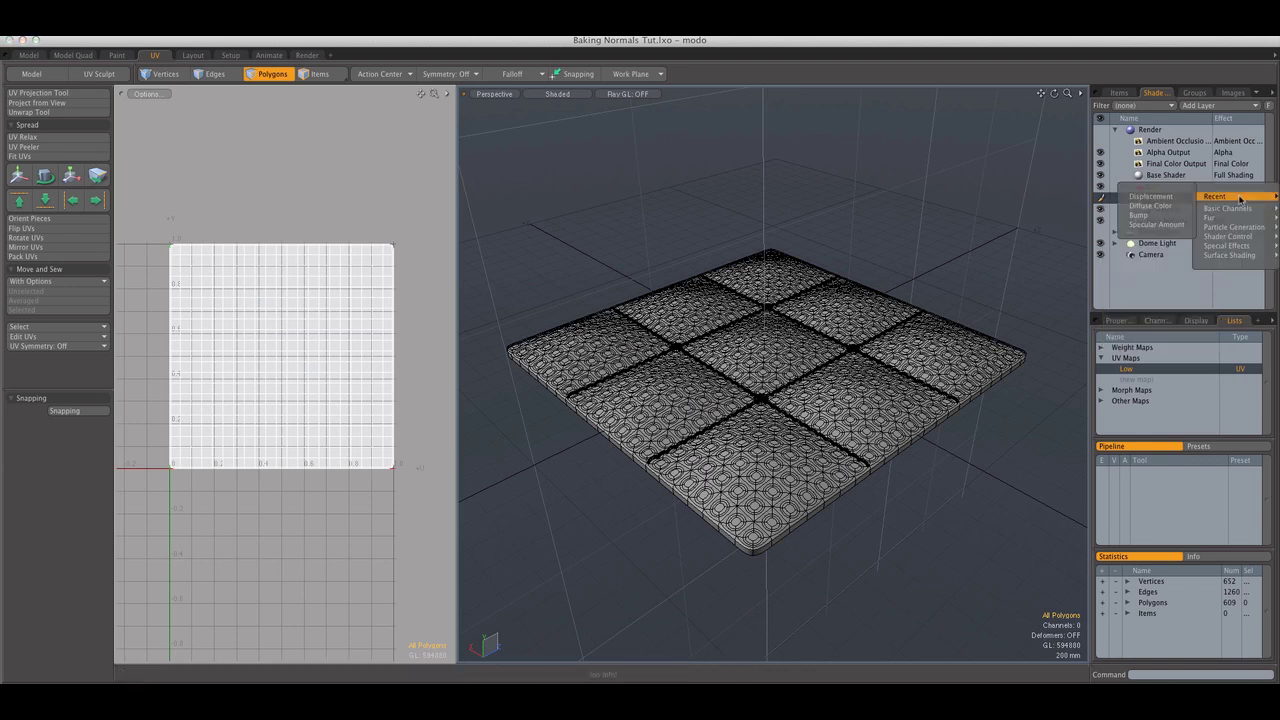
- Set the Normals layer's effect to Normal
mouse_move(1229, 256)
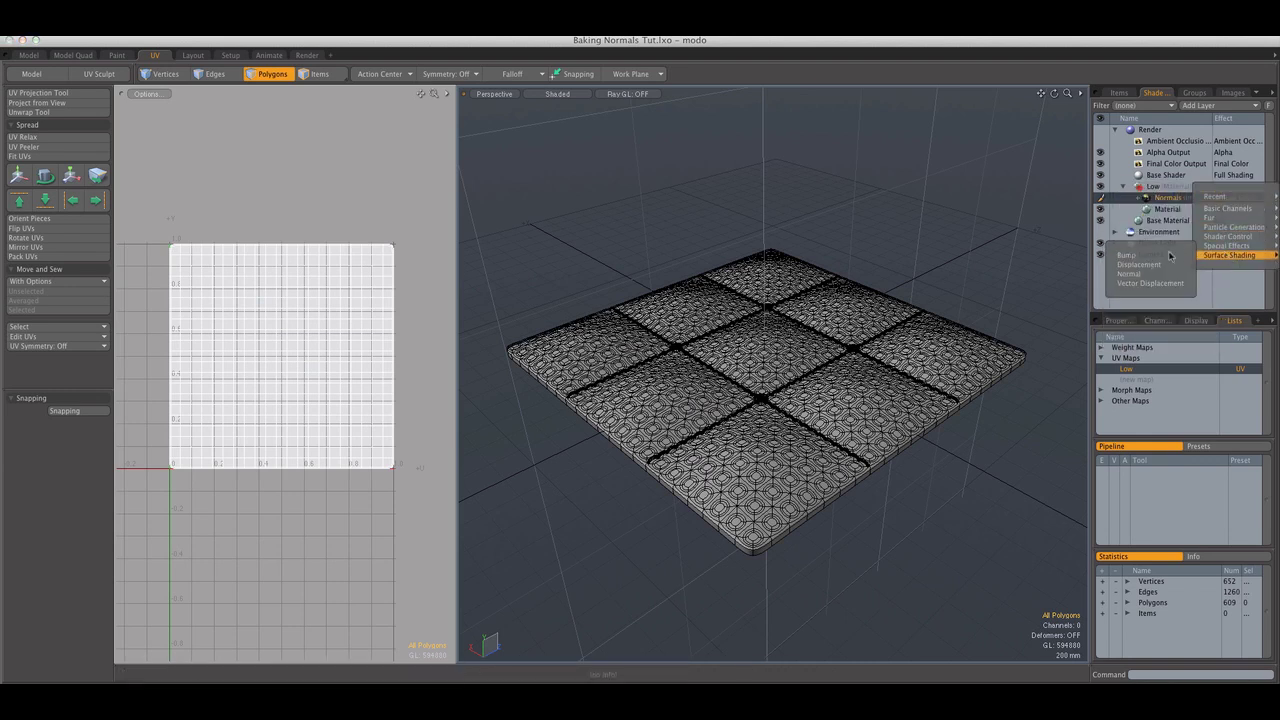
left_click(1130, 273)
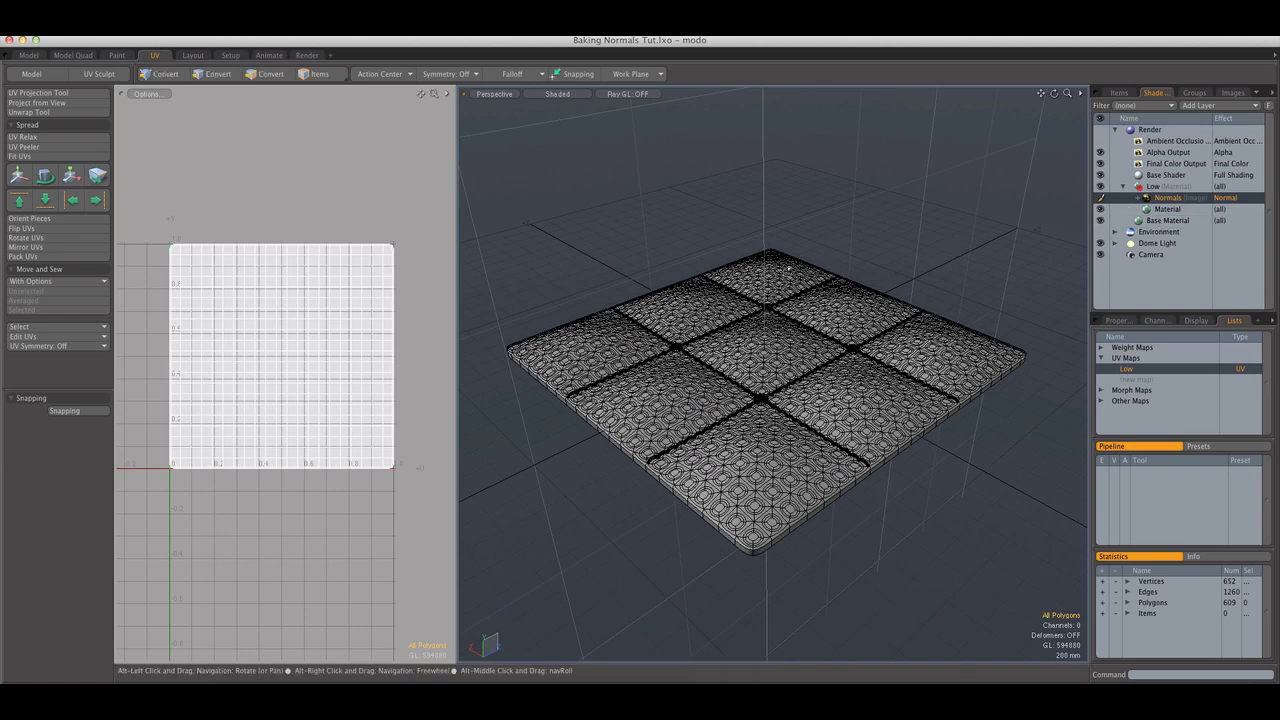
left_click_drag(760, 268, 786, 272, "alt")
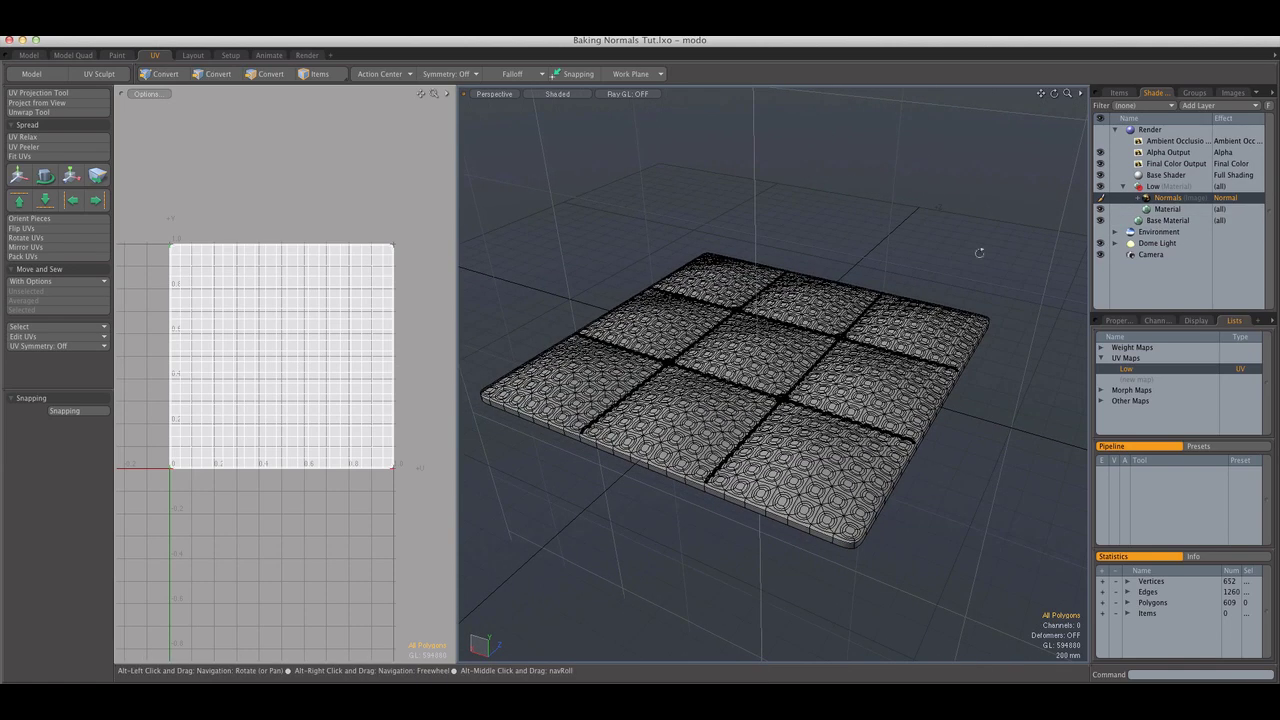
- Rebake the normal map from the high-poly object at 100 mm distance and close the bake window
right_click(1166, 189)
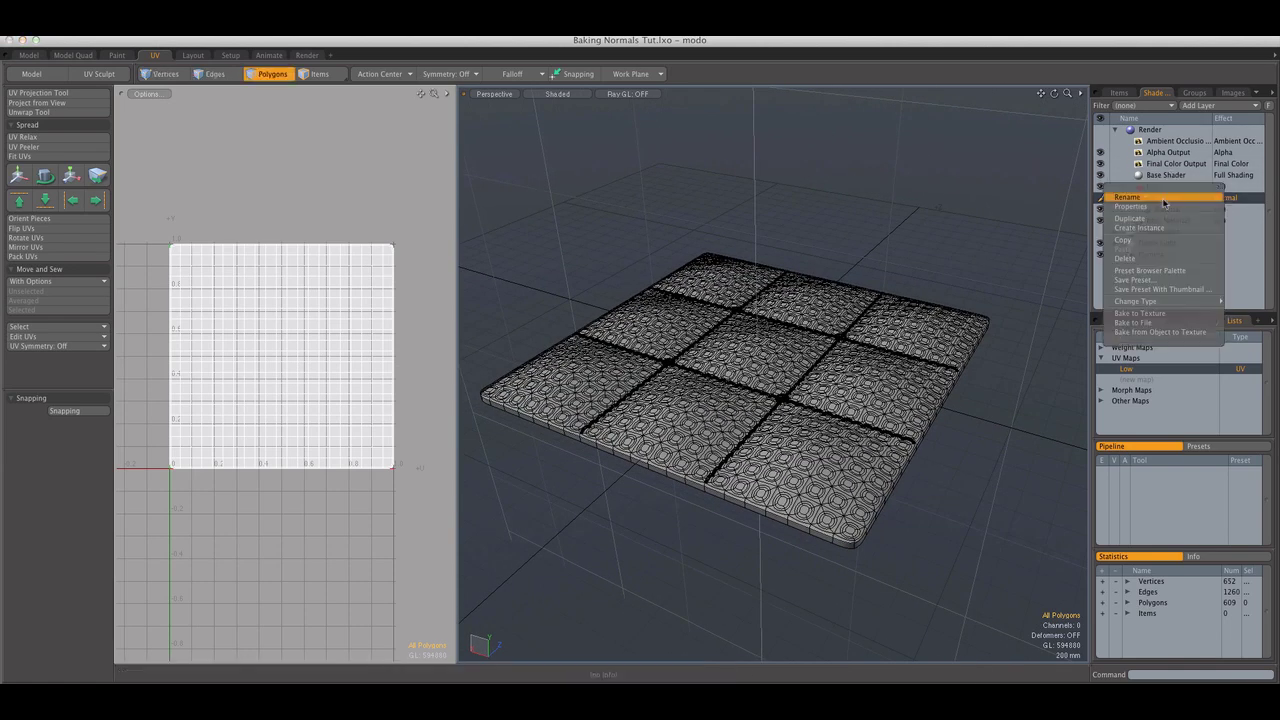
left_click(1141, 333)
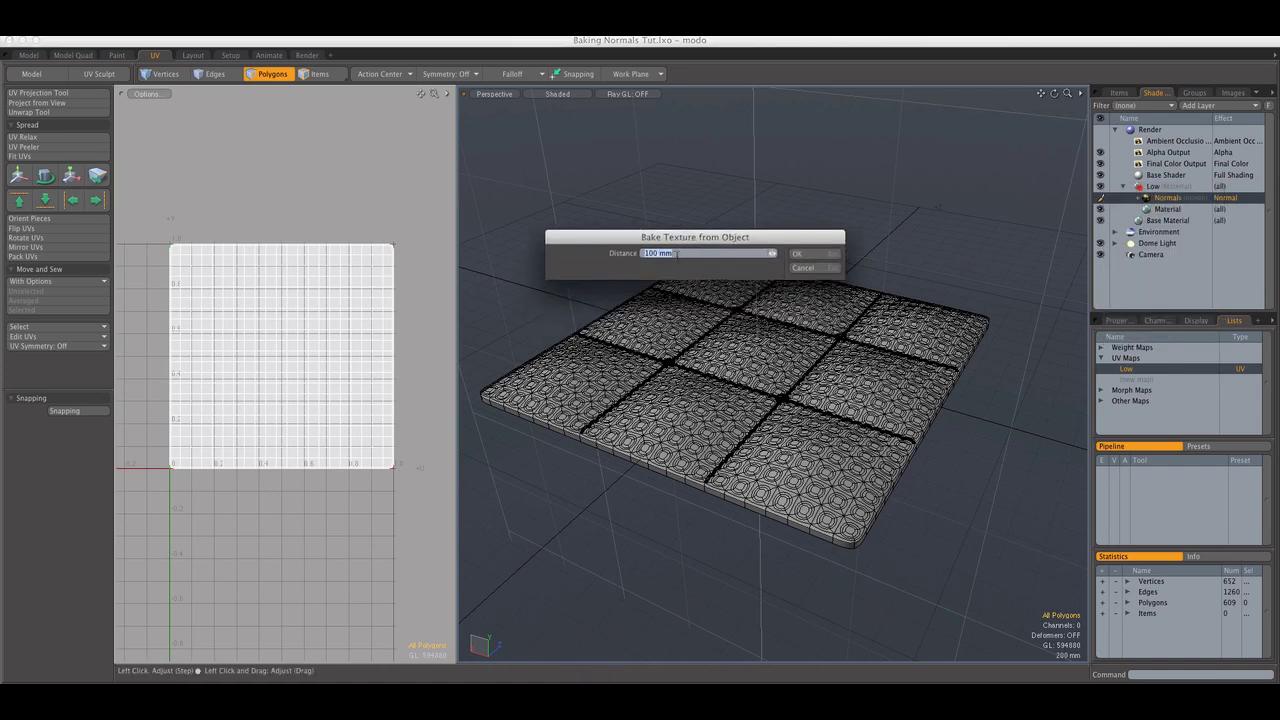
left_click(799, 256)
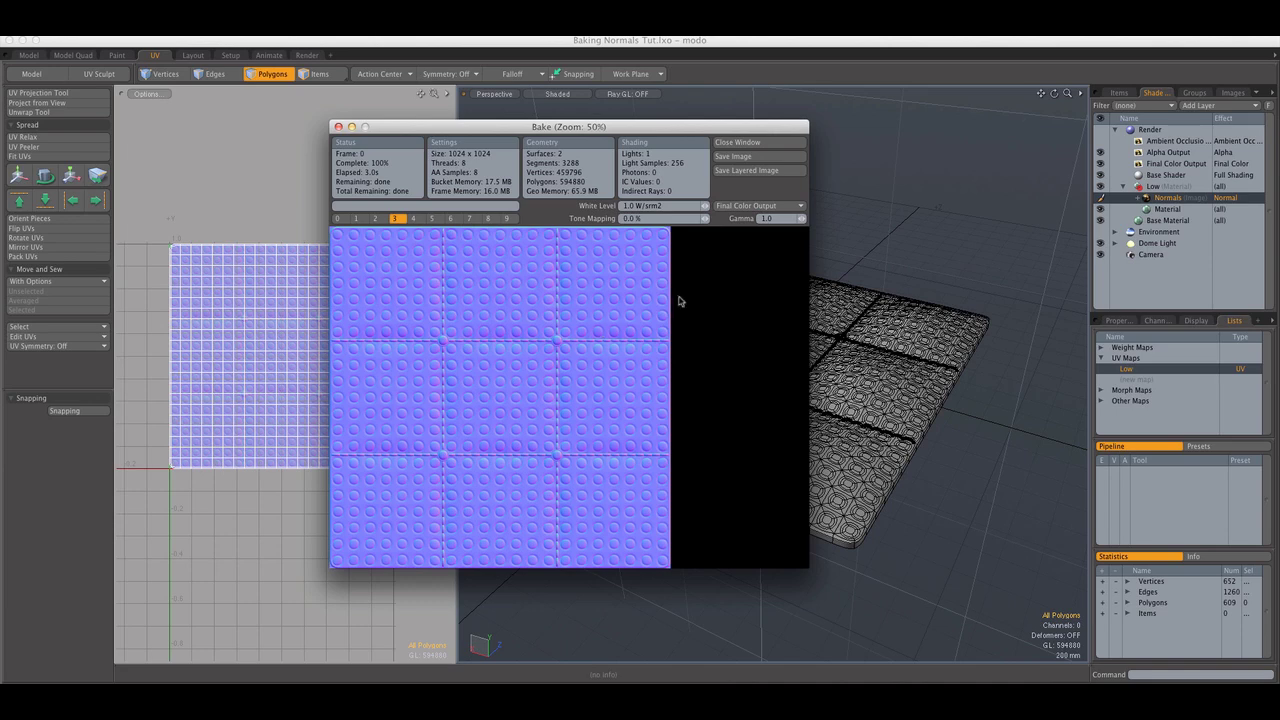
left_click(740, 144)
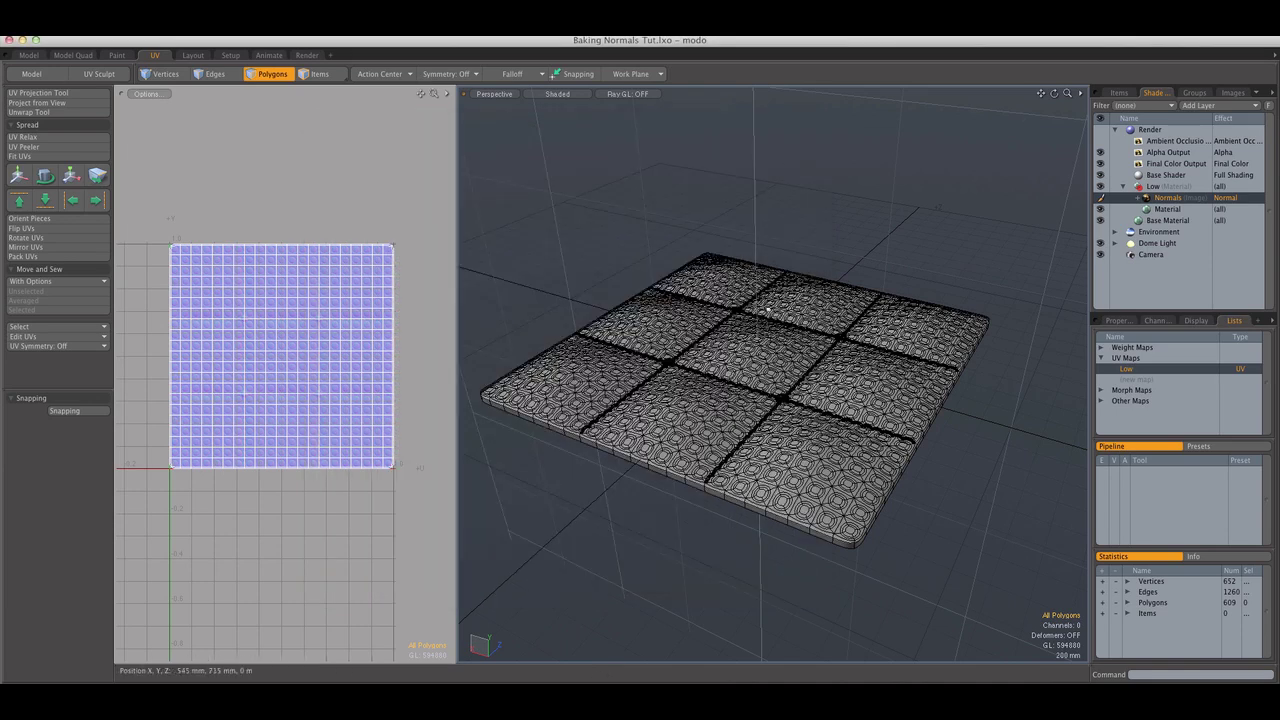
- Switch to the modelling layout and orbit around the normal-mapped cushion
key("ctrl+Tab")
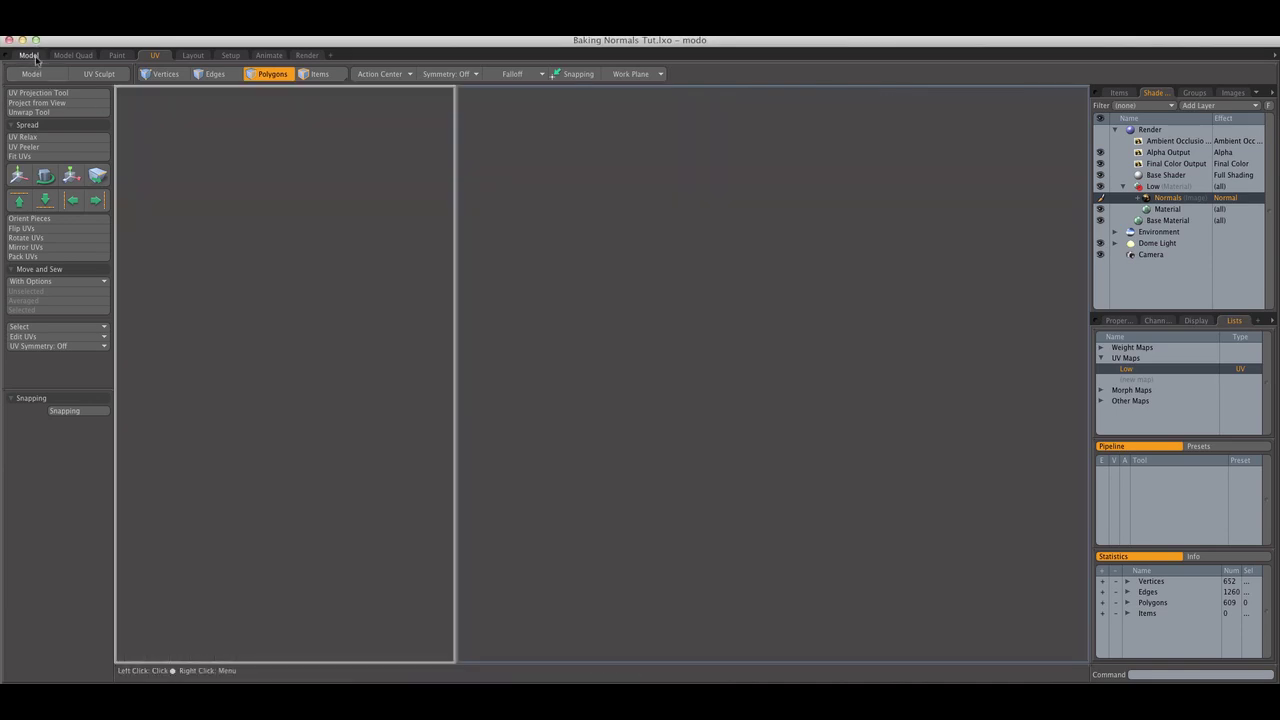
mouse_move(596, 282)
left_mouse_down("alt")
mouse_move(615, 305)
mouse_move(560, 303)
left_mouse_up("alt")
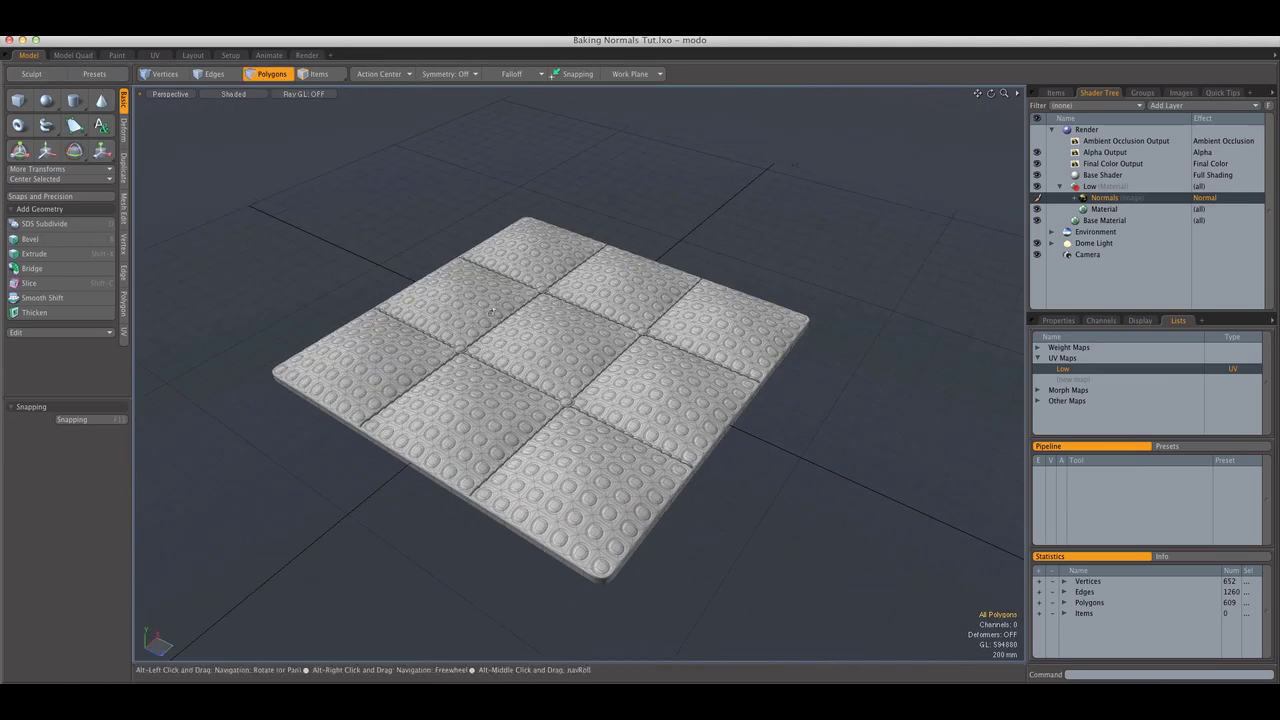
left_click_drag(406, 262, 440, 265, "alt")
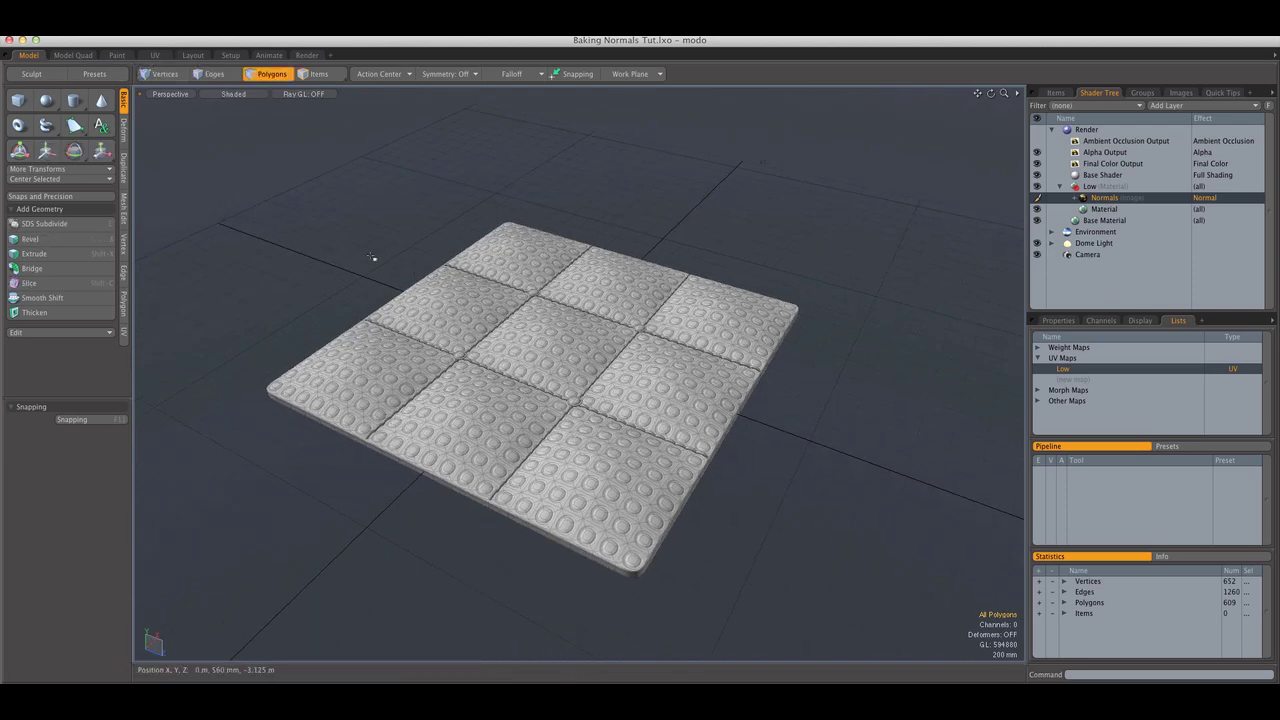
left_click_drag(534, 328, 461, 197, "alt+shift")
left_click_drag(446, 298, 480, 300, "alt")
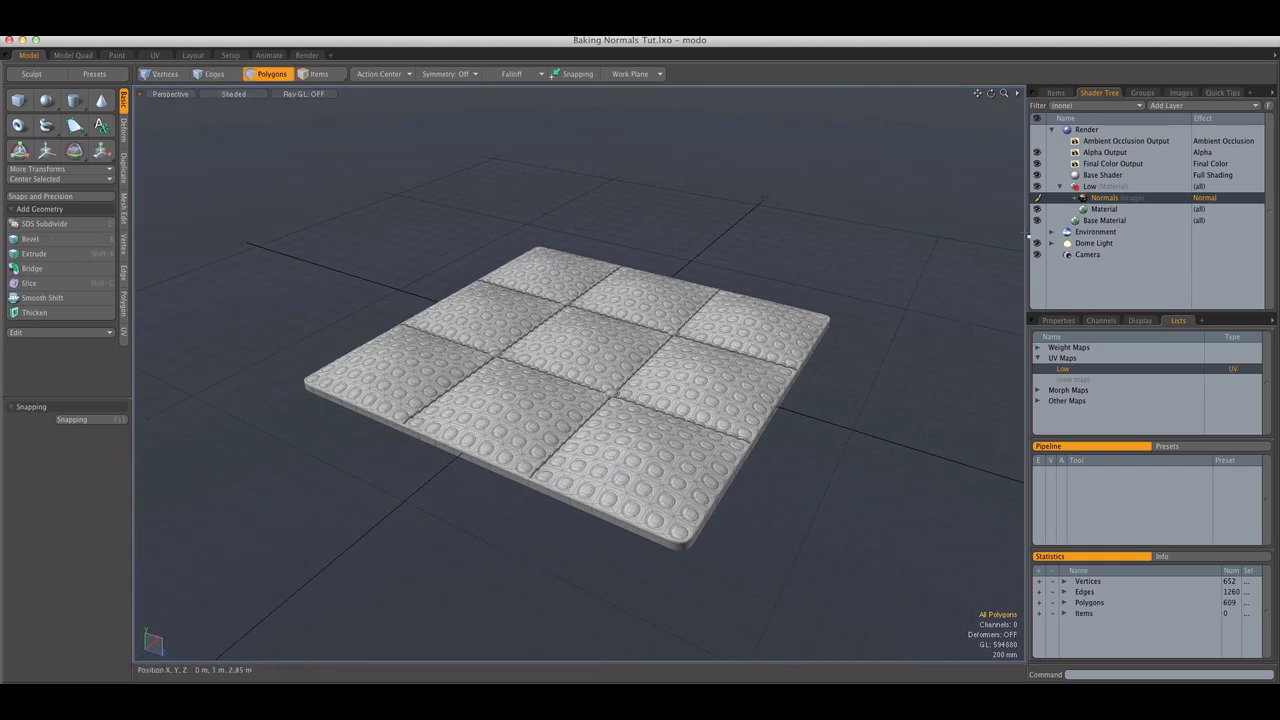
- Hide the High mesh in the item list and return to the Shader Tree
left_click(1055, 93)
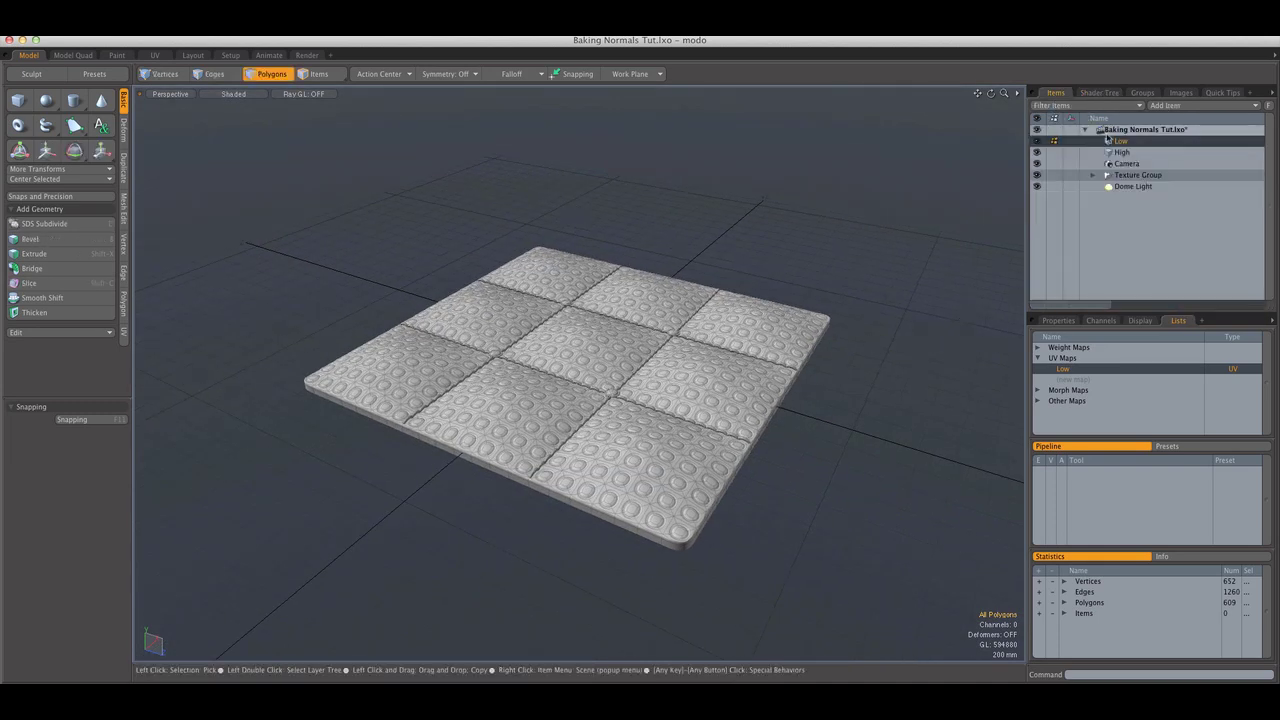
left_click(1037, 152)
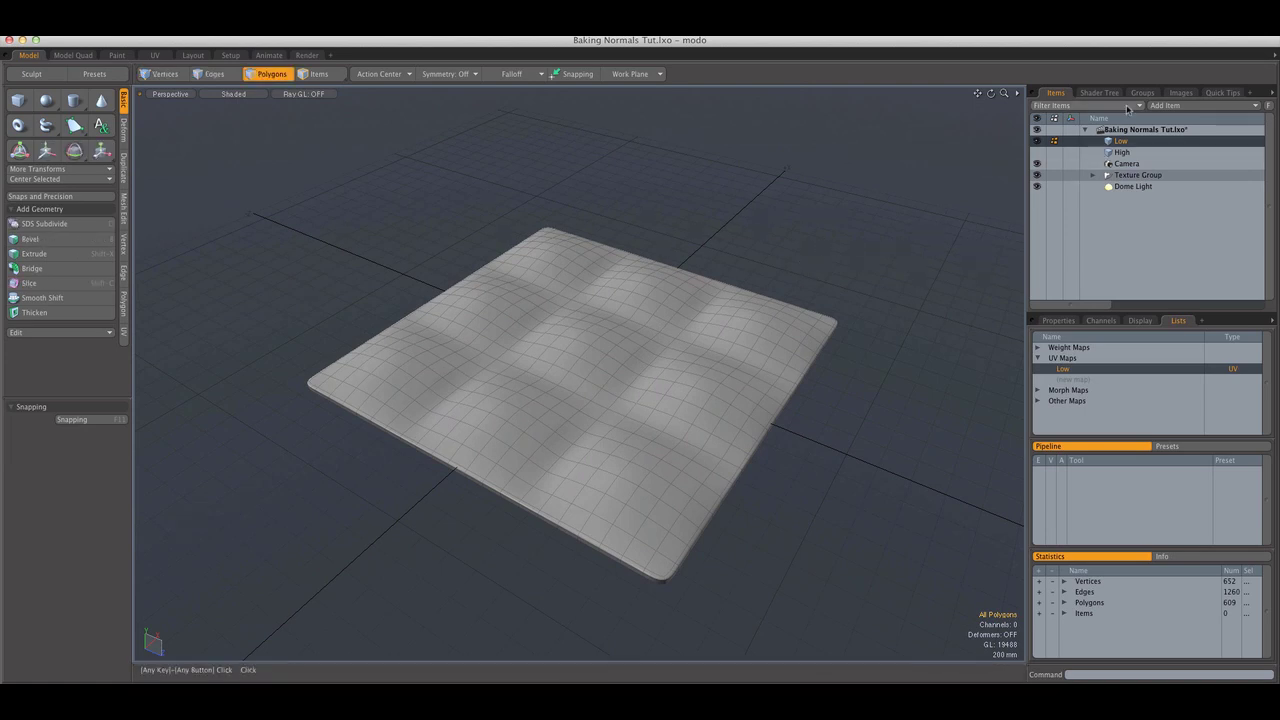
left_click(1099, 92)
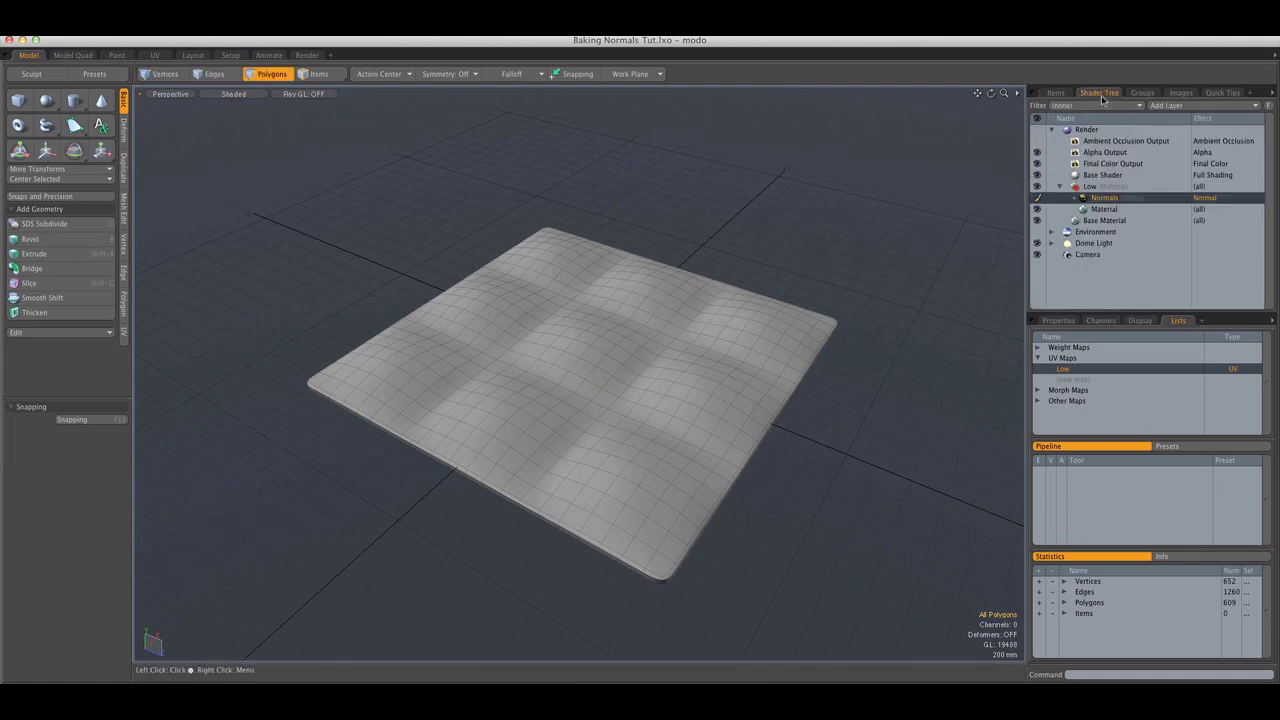
left_click(226, 94)
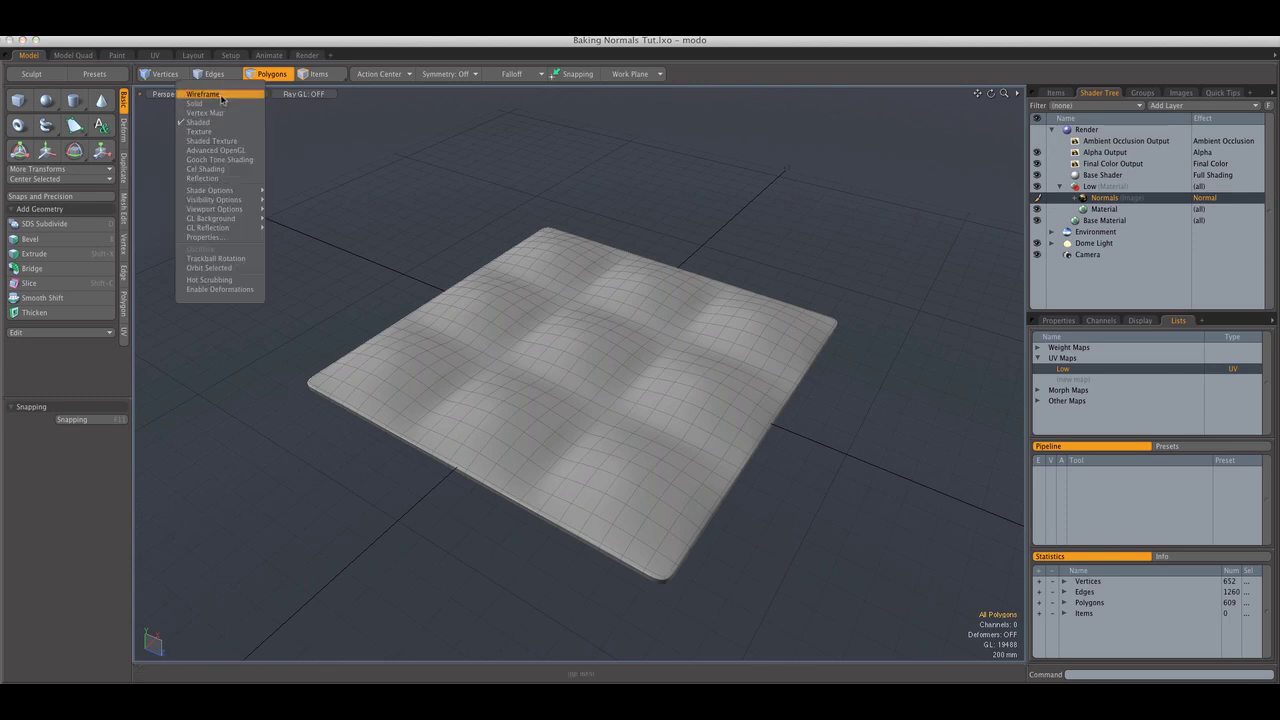
- Switch the viewport to Advanced OpenGL, inspect the dimpled tiles, then select Ambient Occlusion Output
left_click(226, 150)
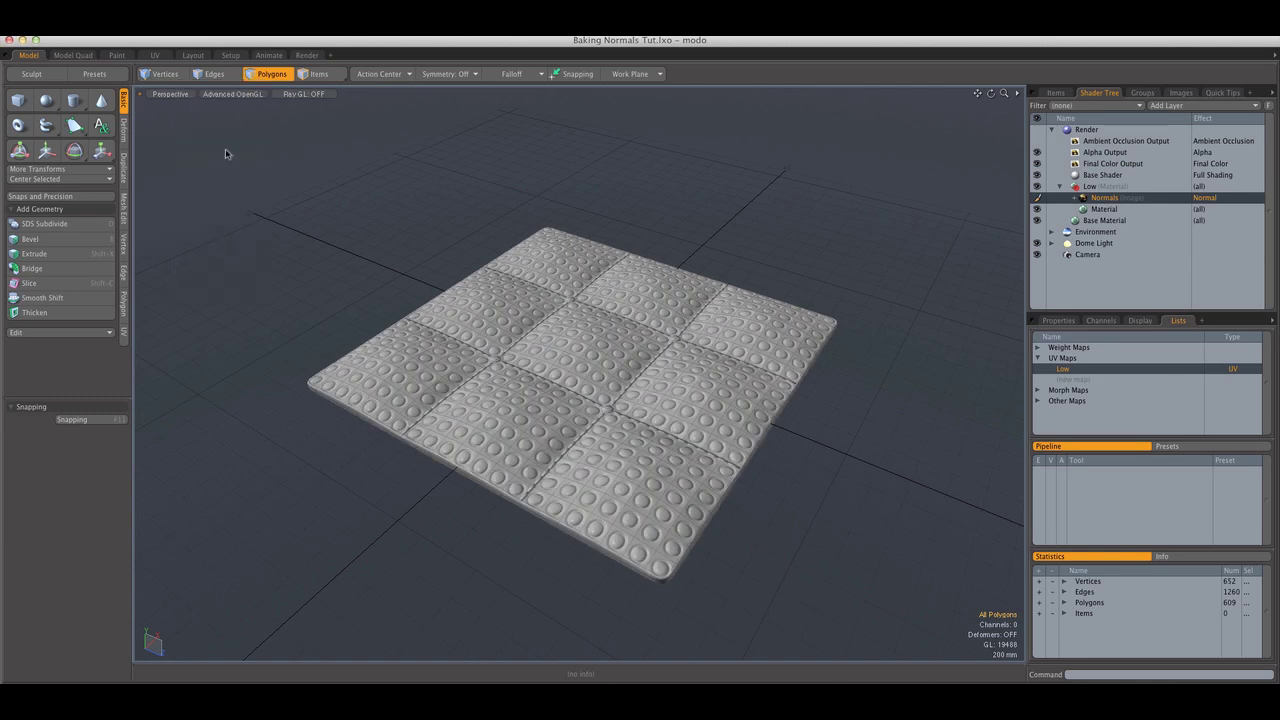
key("ctrl+space")
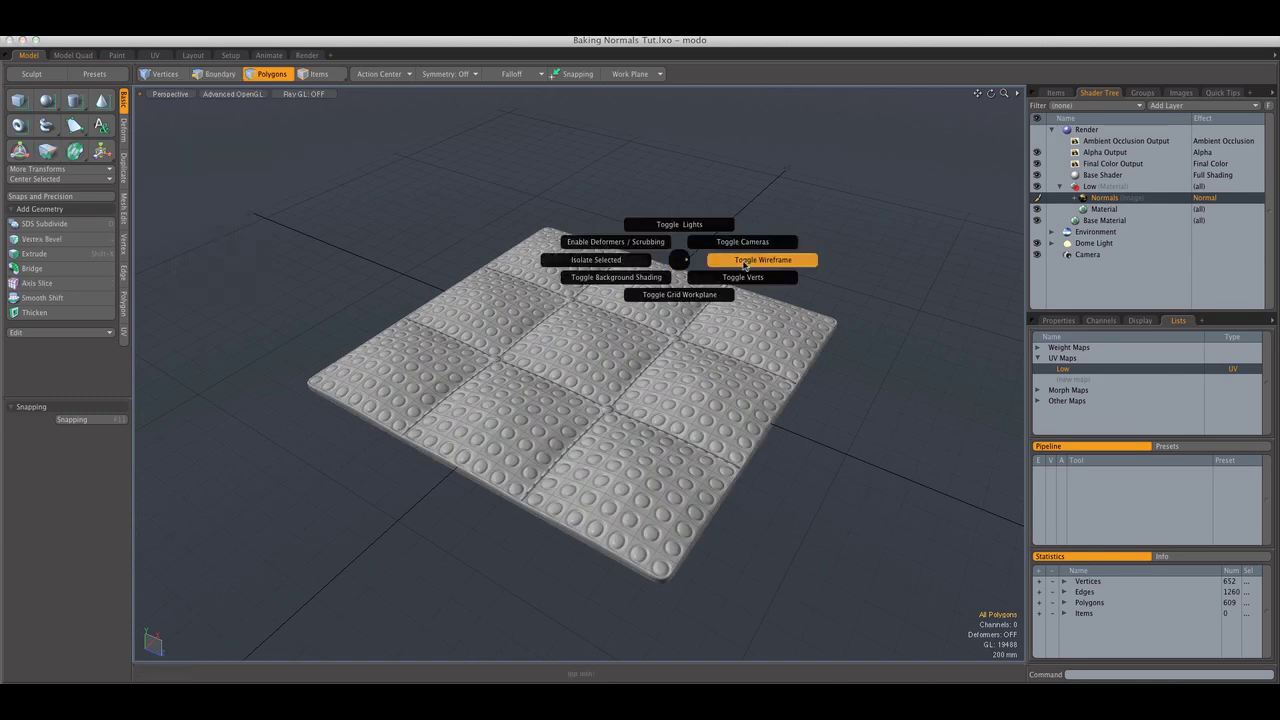
left_click_drag(697, 263, 660, 255, "alt")
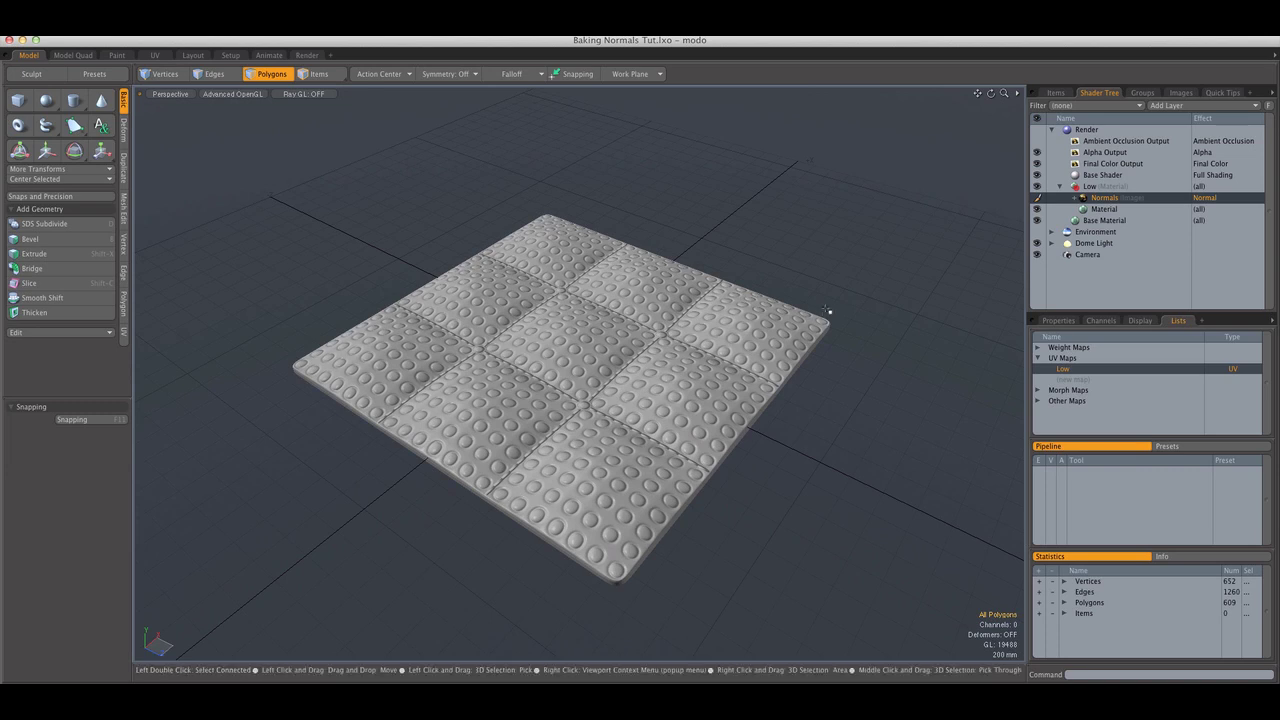
left_click_drag(814, 294, 639, 297, "alt")
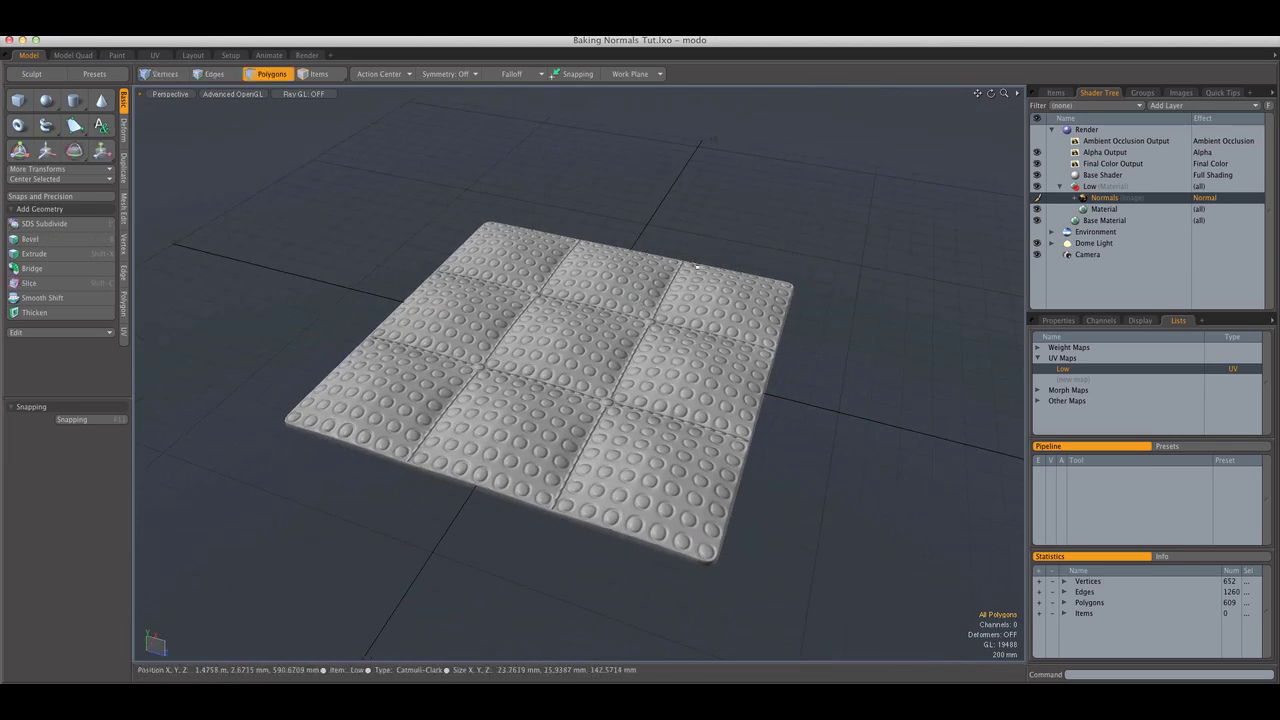
mouse_move(704, 262)
left_mouse_down("alt")
mouse_move(545, 284)
mouse_move(771, 260)
mouse_move(698, 251)
left_mouse_up("alt")
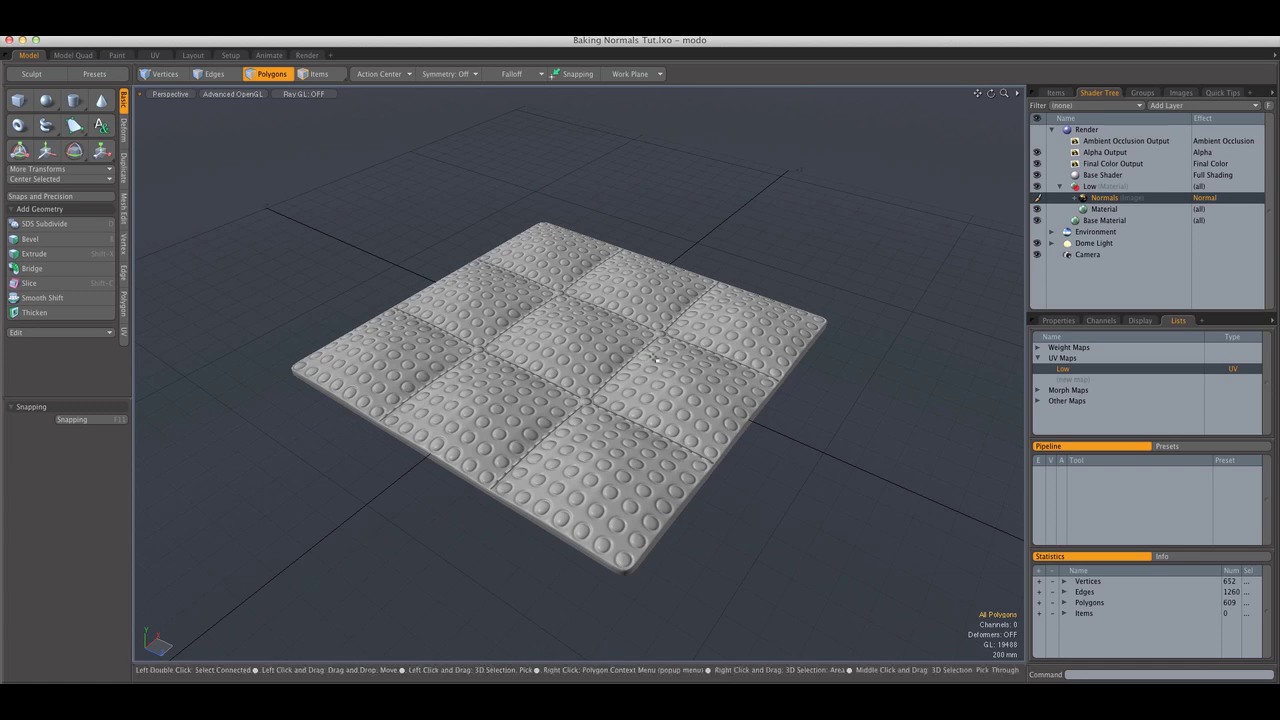
left_click(1110, 141)
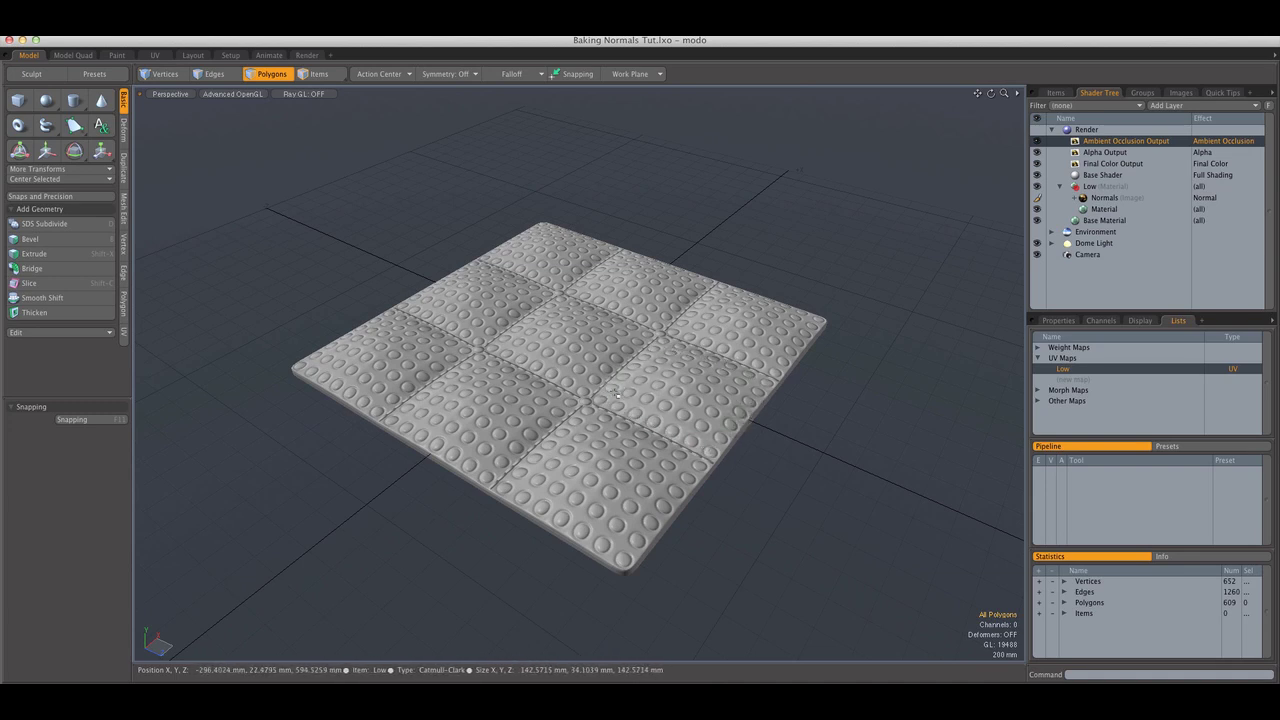
- Select the High mesh, then the Low mesh, in the item list and return to the Shader Tree
left_click(1056, 92)
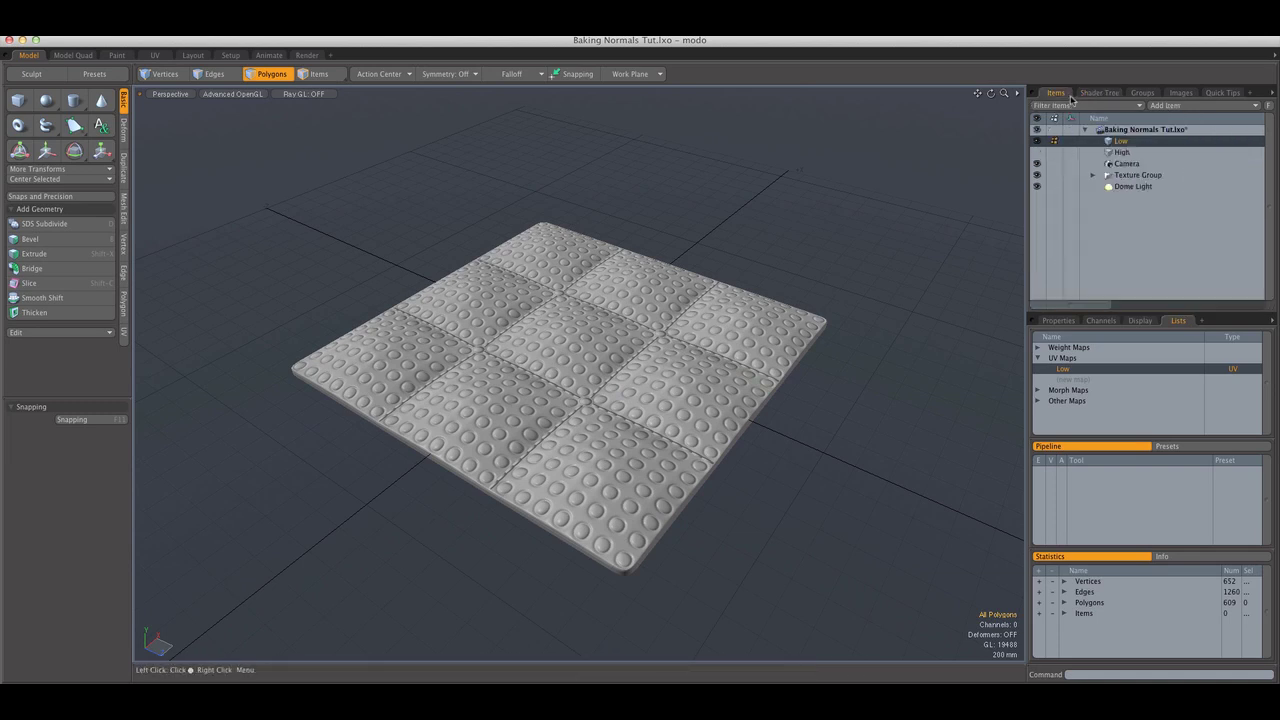
left_click(1115, 152)
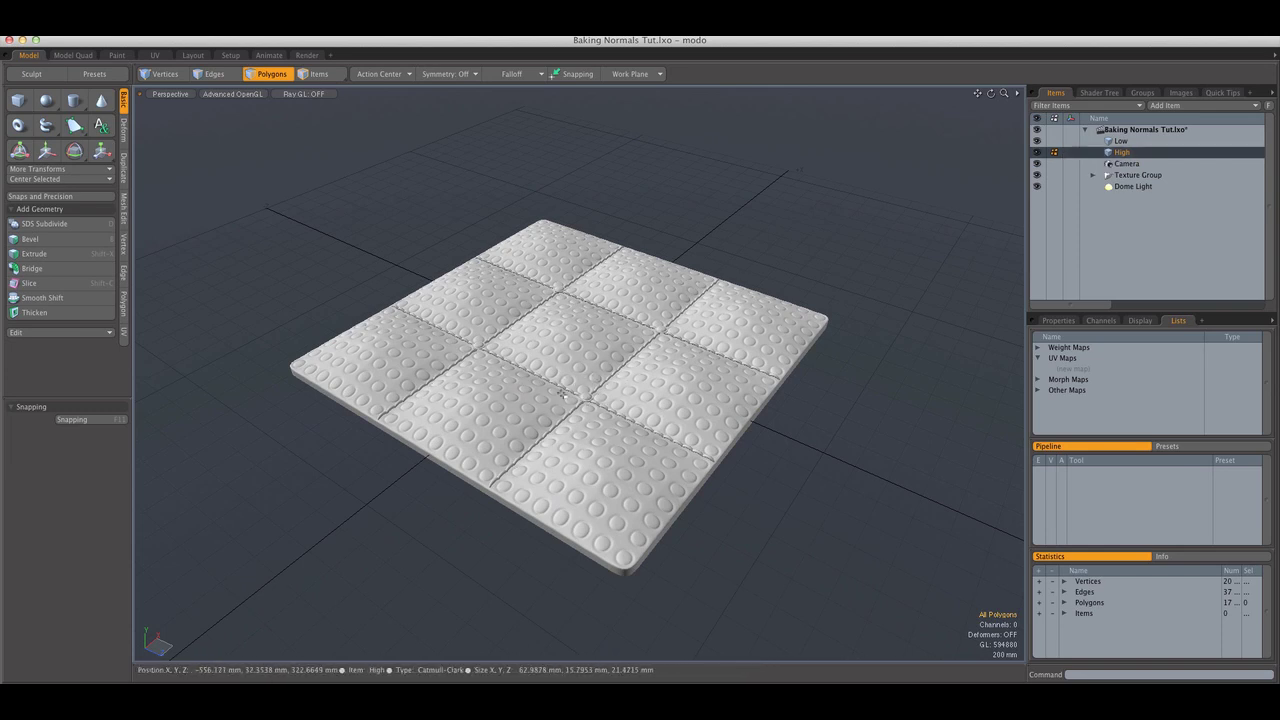
left_click(1120, 141)
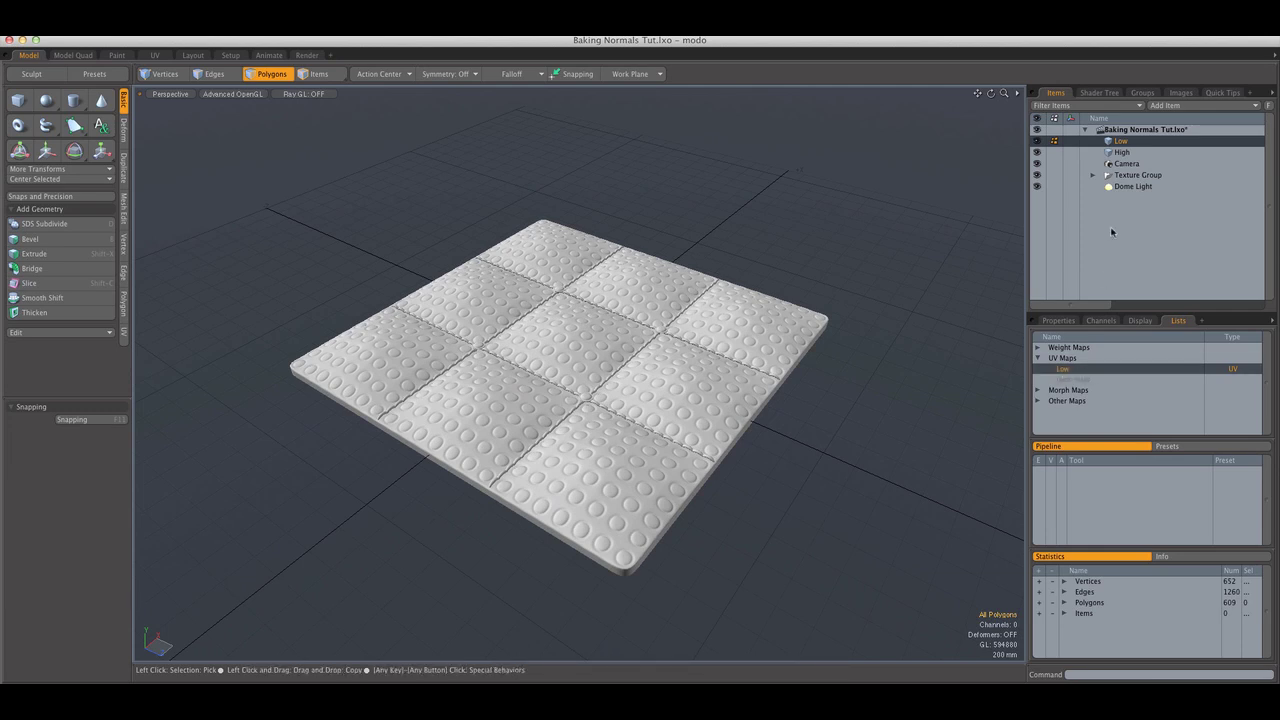
left_click(1101, 93)
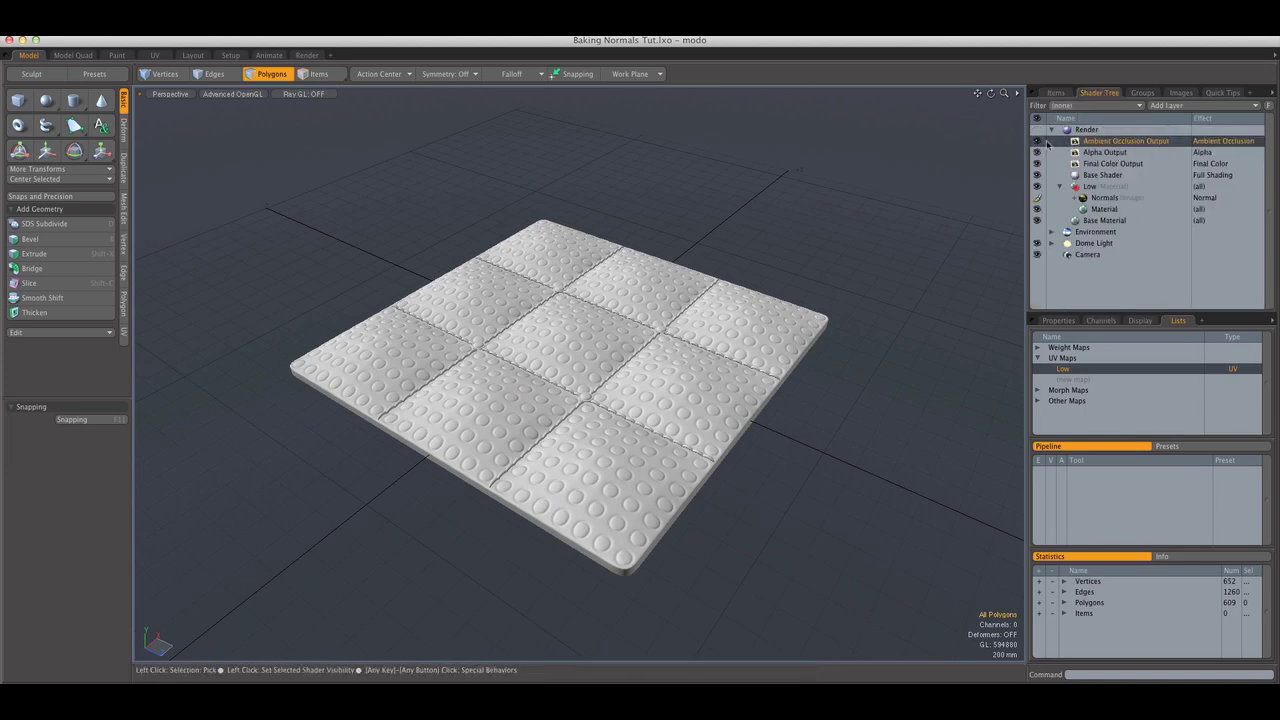
- Set the Render item's frame width and height to 1024 pixels, then reselect Ambient Occlusion Output
left_click(1059, 320)
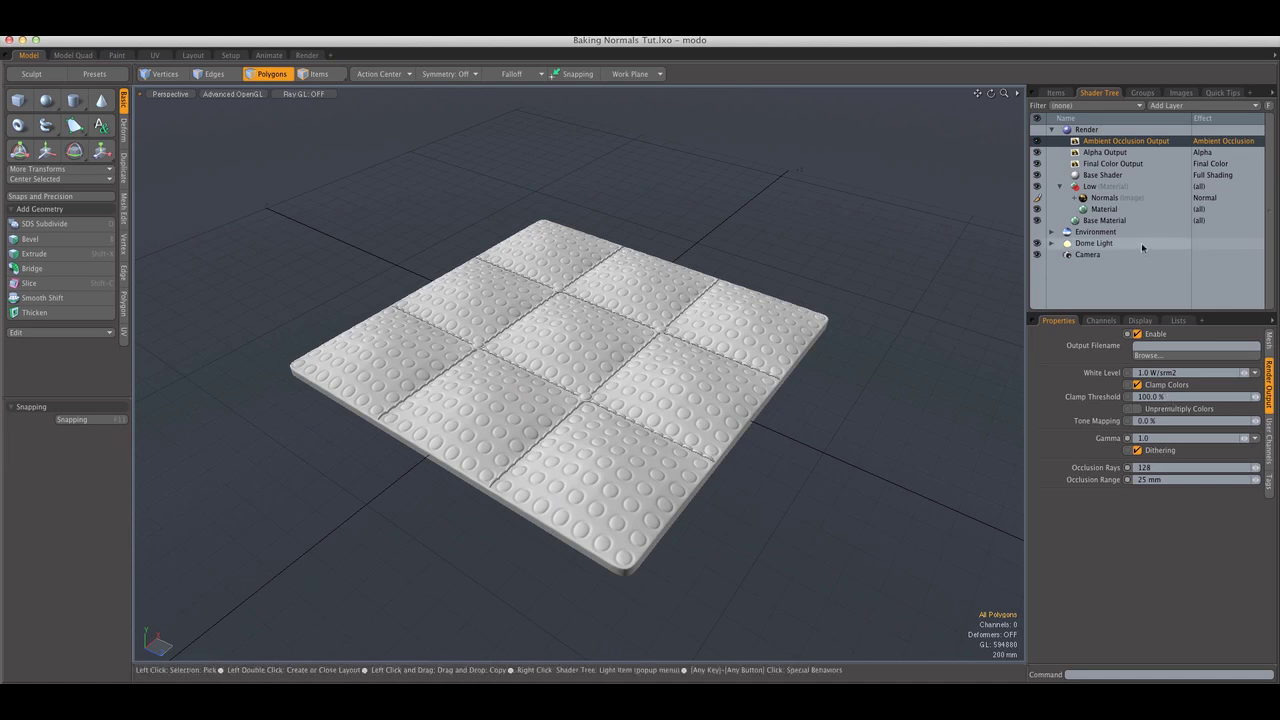
left_click(1090, 129)
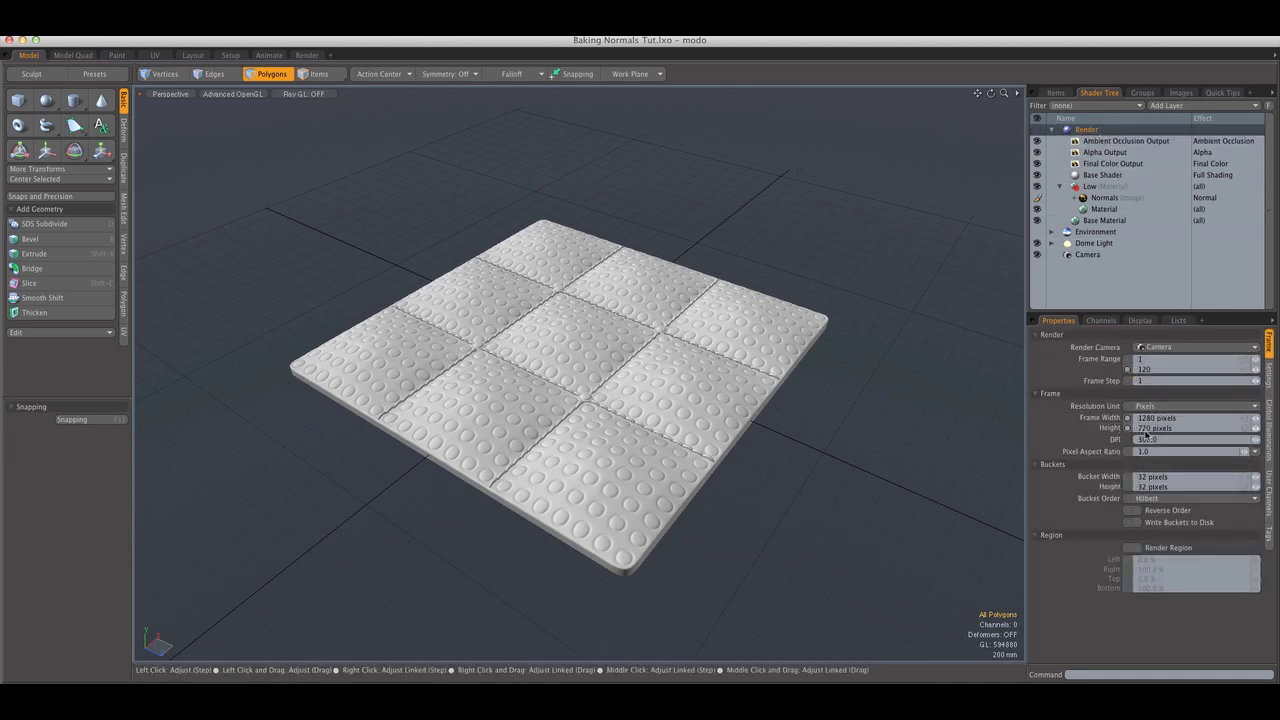
left_click(1180, 419)
type("1024")
key("Tab")
type("1")
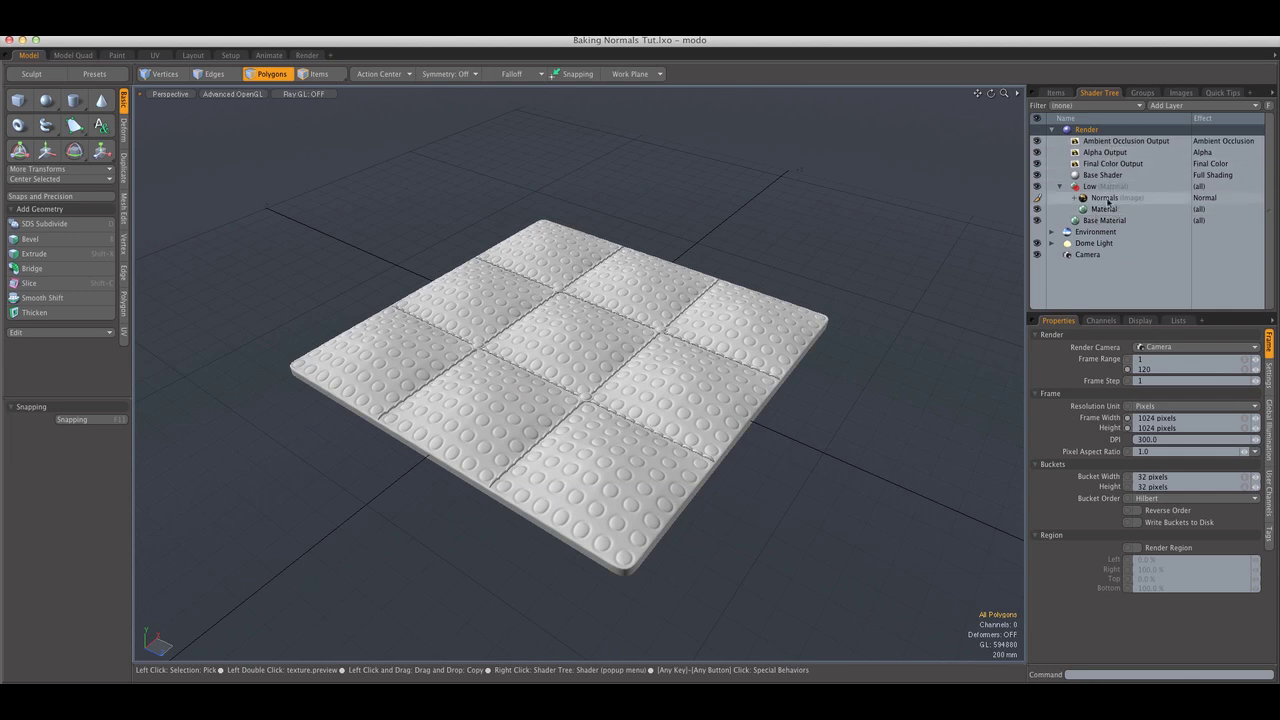
left_click(1108, 206)
- Bake from the high-poly object to the render outputs at 100 mm distance
left_click(1052, 141)
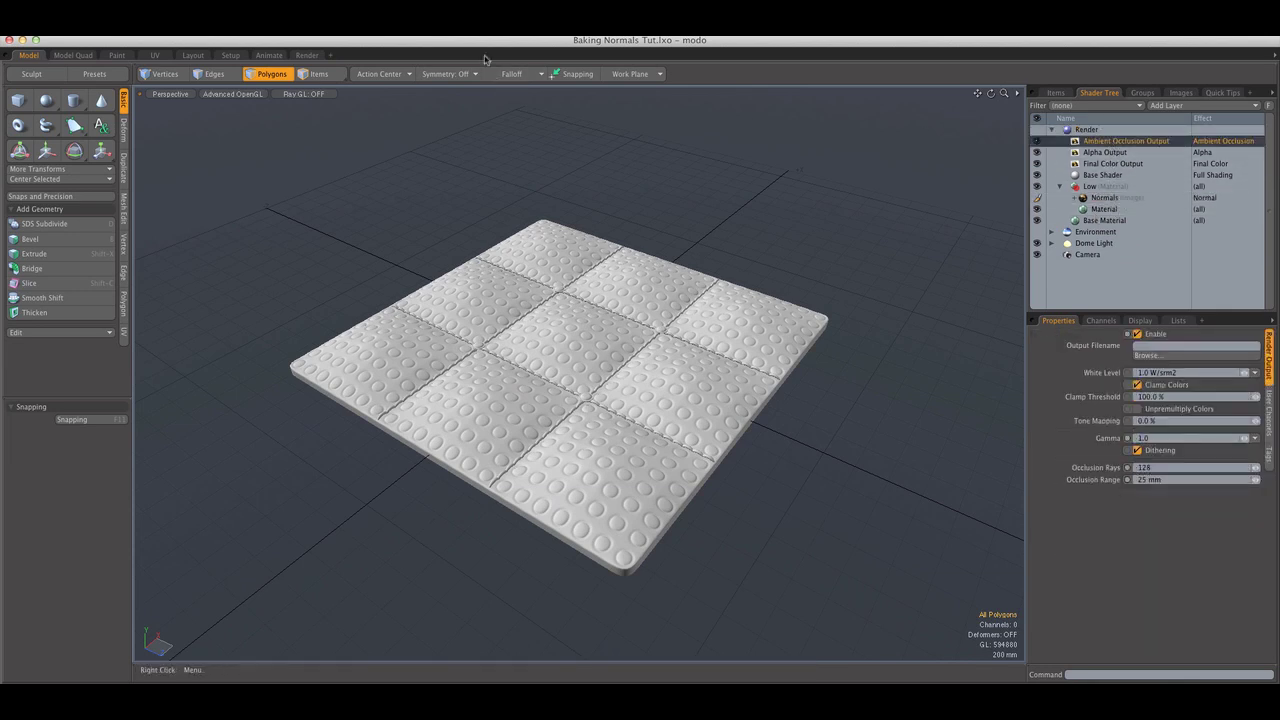
left_click(470, 22)
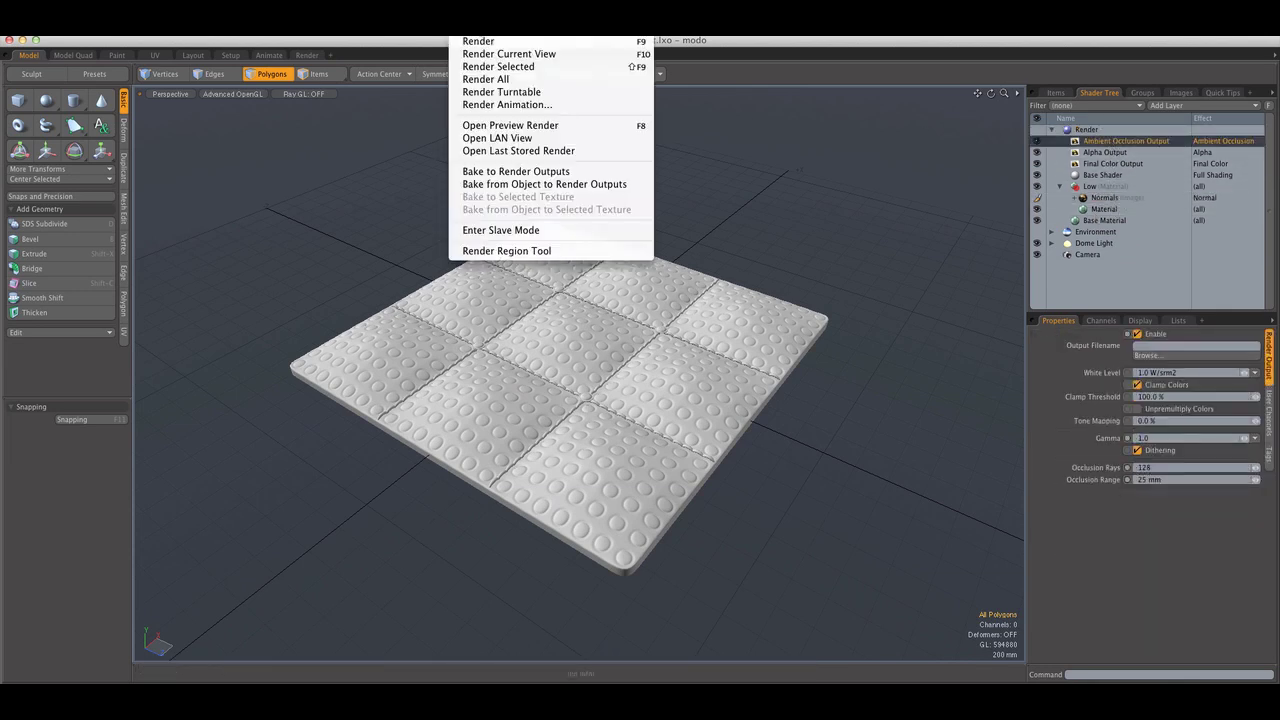
left_click(551, 185)
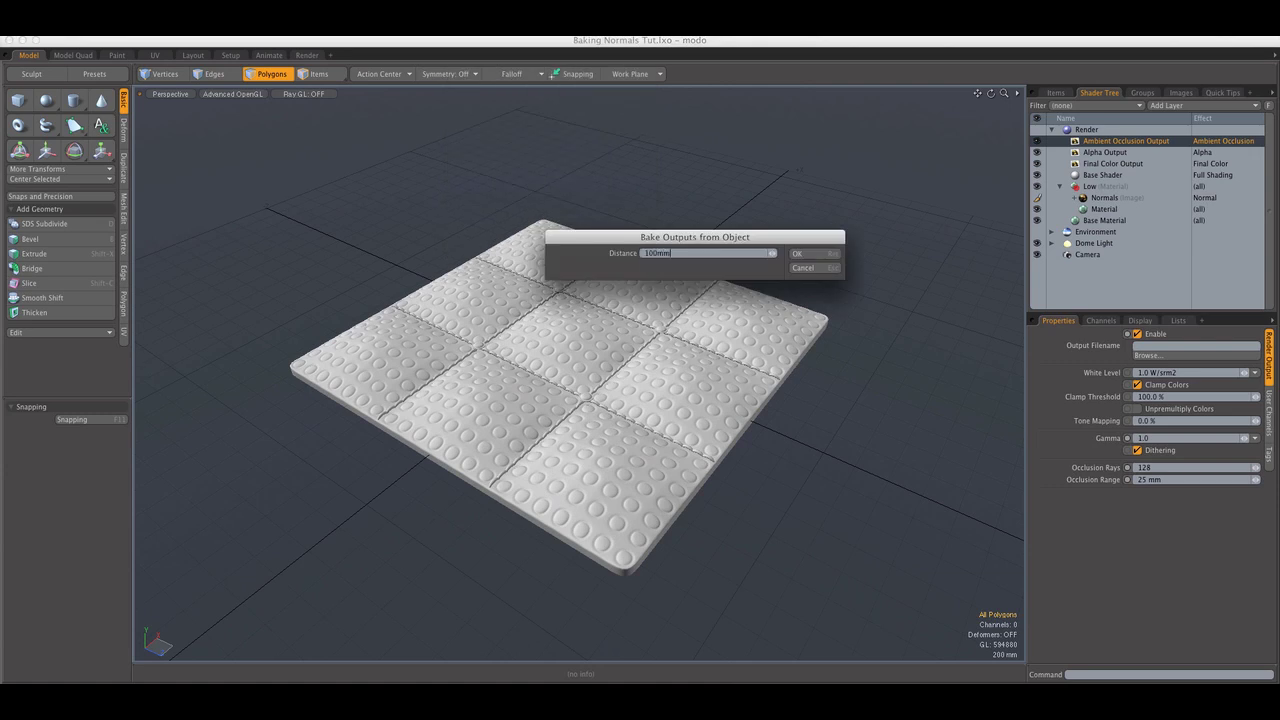
left_click(797, 253)
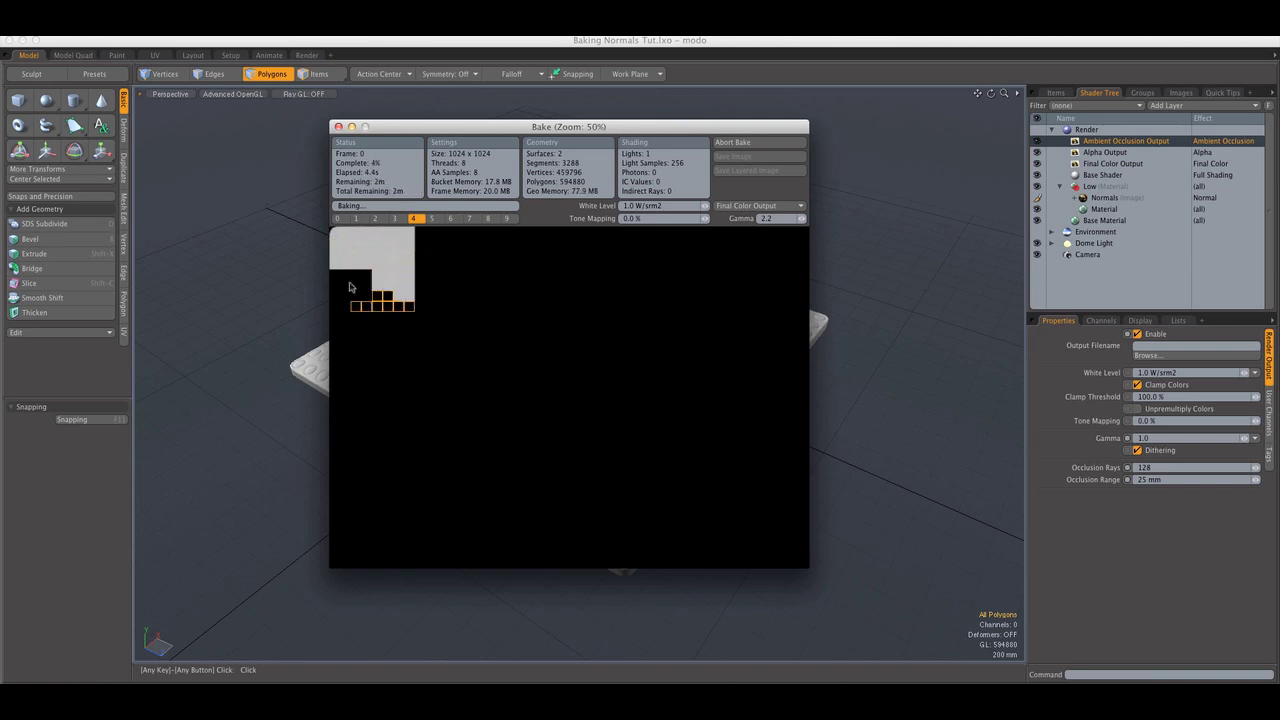
- Switch the bake window's display from Final Color Output to Ambient Occlusion Output
left_click(748, 206)
left_click(729, 220)
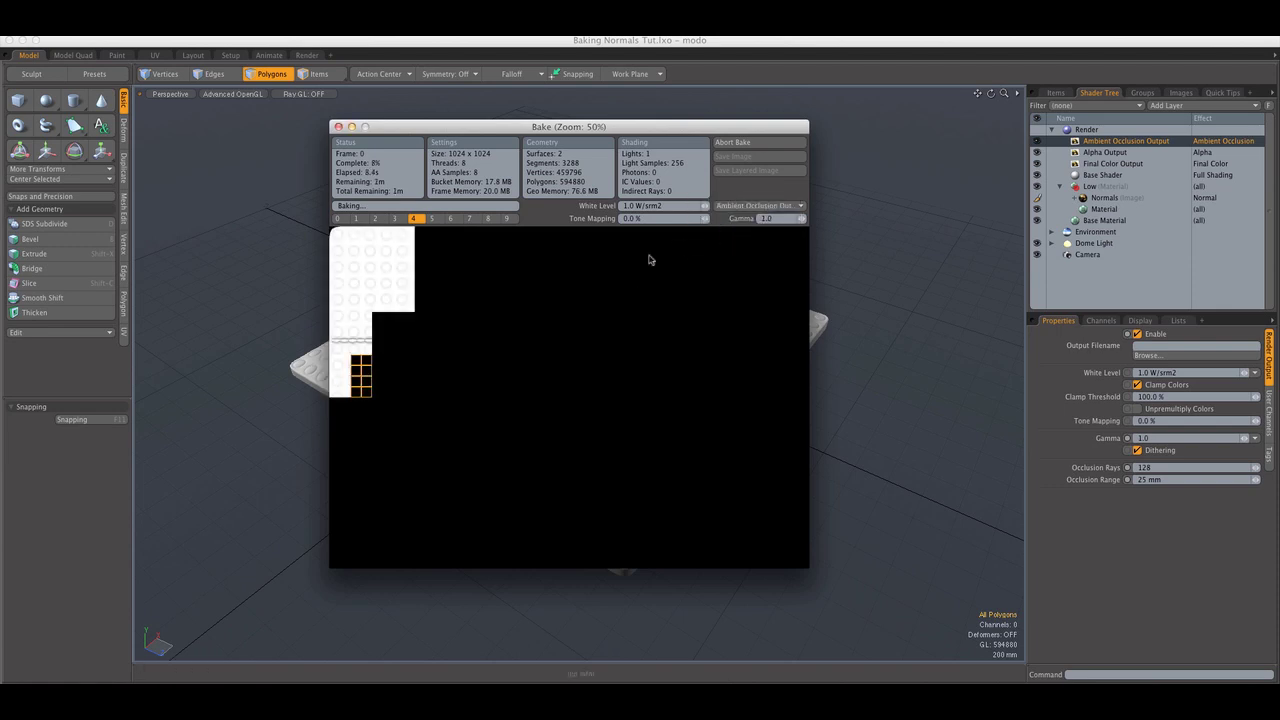